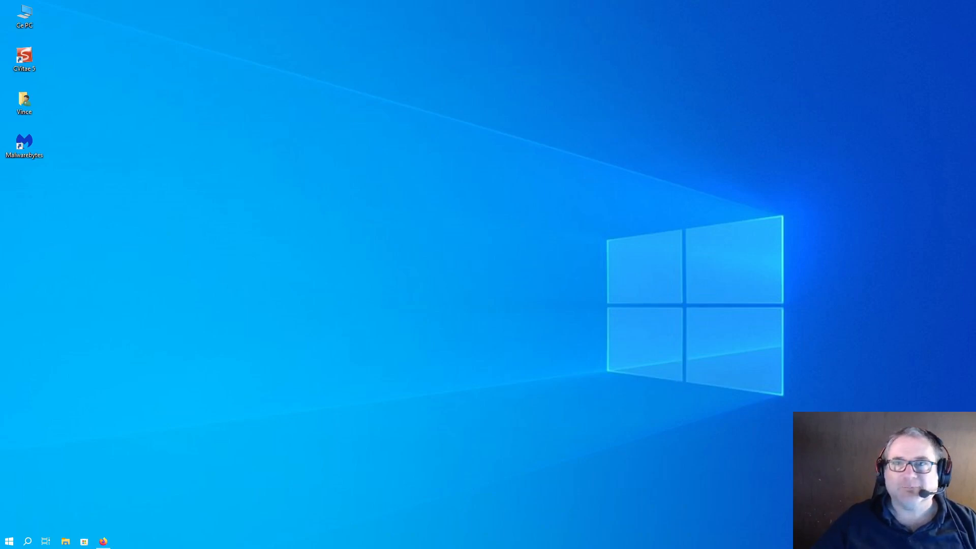
Step: Examine the Bulk Crap Uninstaller v5.7 release notes and downloadable assets on the GitHub releases page in Firefox
{"action": "left_click", "coordinate": [103, 541]}
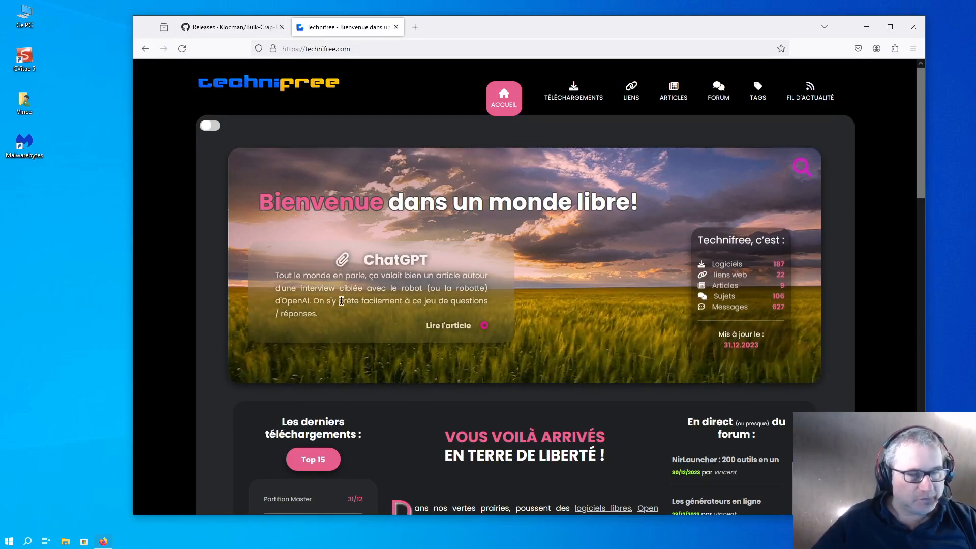
{"action": "left_click", "coordinate": [249, 32]}
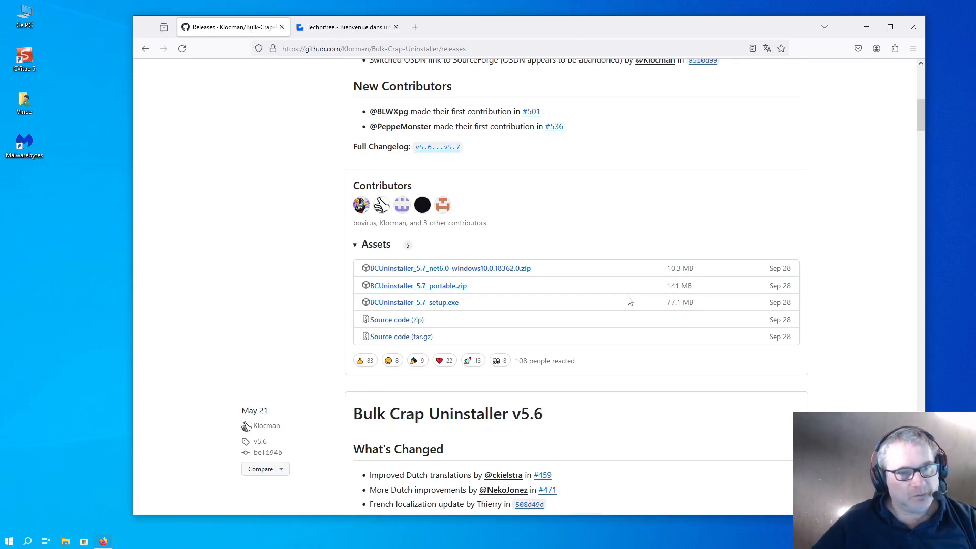
{"action": "scroll", "coordinate": [351, 175], "scroll_direction": "up", "scroll_amount": 5}
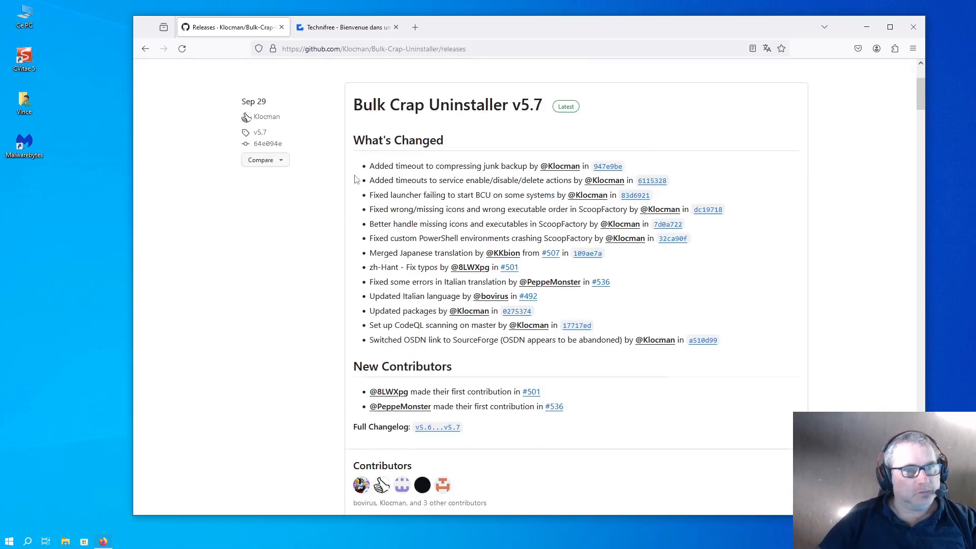
{"action": "scroll", "coordinate": [359, 179], "scroll_direction": "up", "scroll_amount": 3}
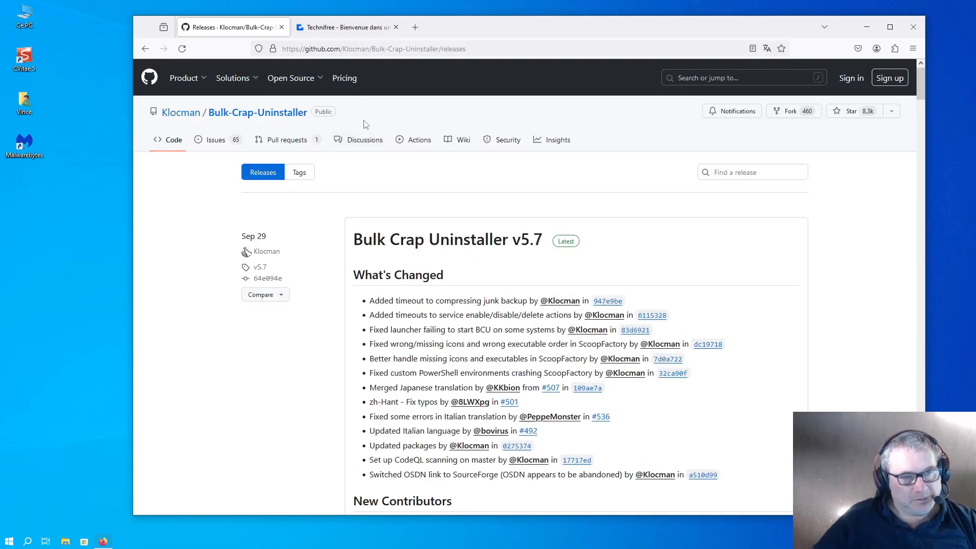
{"action": "scroll", "coordinate": [742, 356], "scroll_direction": "down", "scroll_amount": 4}
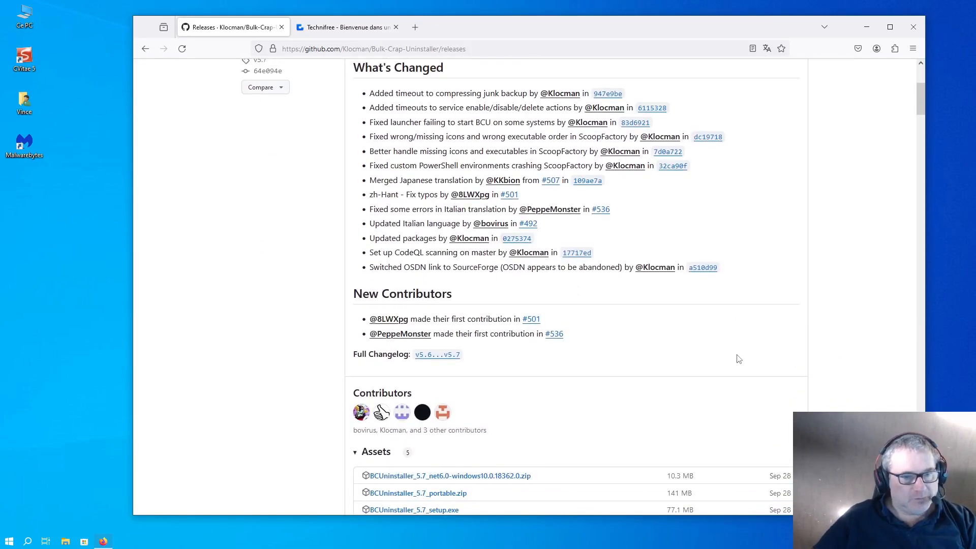
{"action": "scroll", "coordinate": [739, 358], "scroll_direction": "down", "scroll_amount": 2}
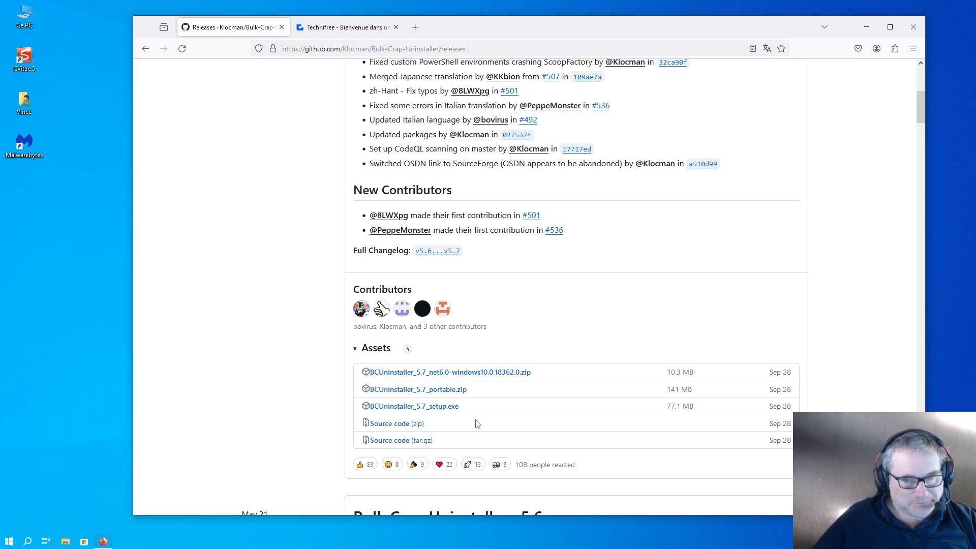
{"action": "scroll", "coordinate": [343, 415], "scroll_direction": "up", "scroll_amount": 2}
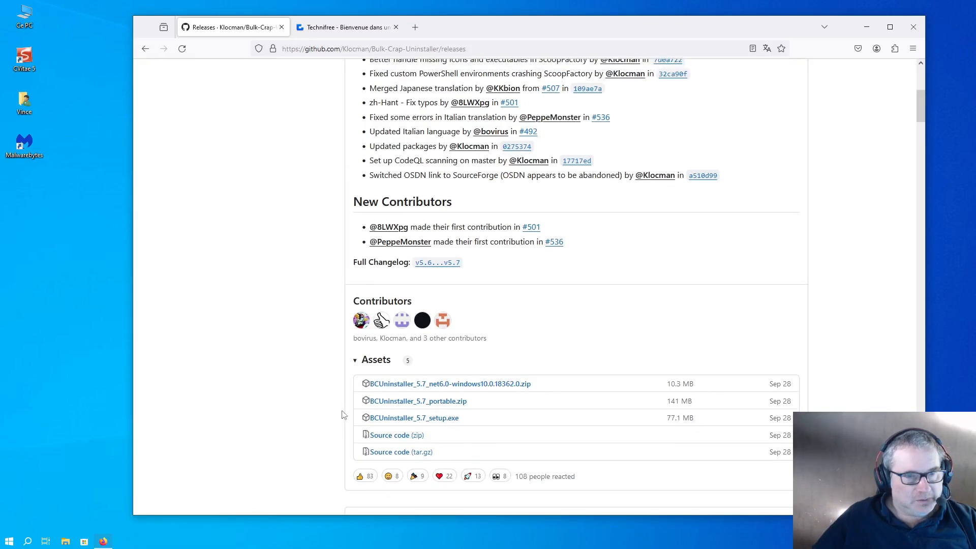
{"action": "scroll", "coordinate": [344, 415], "scroll_direction": "up", "scroll_amount": 5}
{"action": "scroll", "coordinate": [344, 415], "scroll_direction": "down", "scroll_amount": 6}
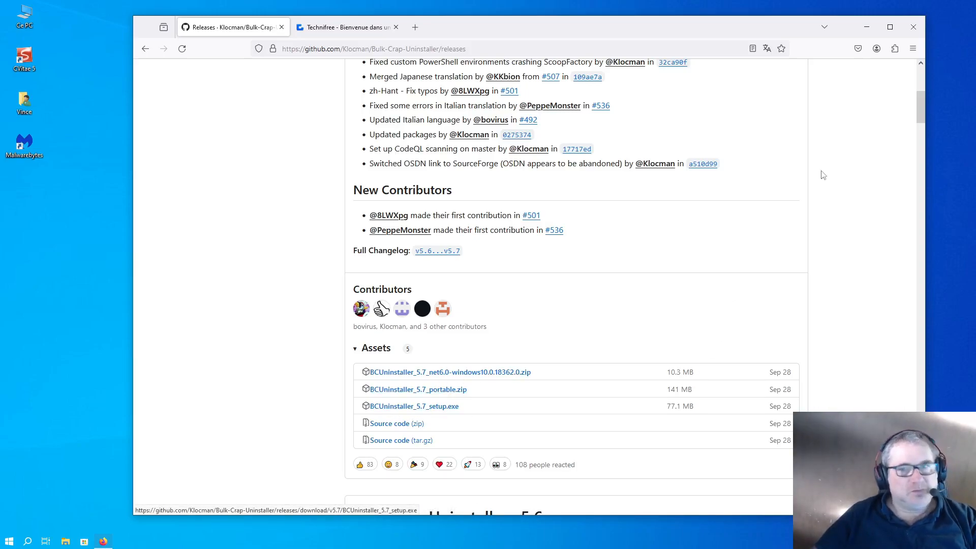
{"action": "left_click", "coordinate": [866, 28]}
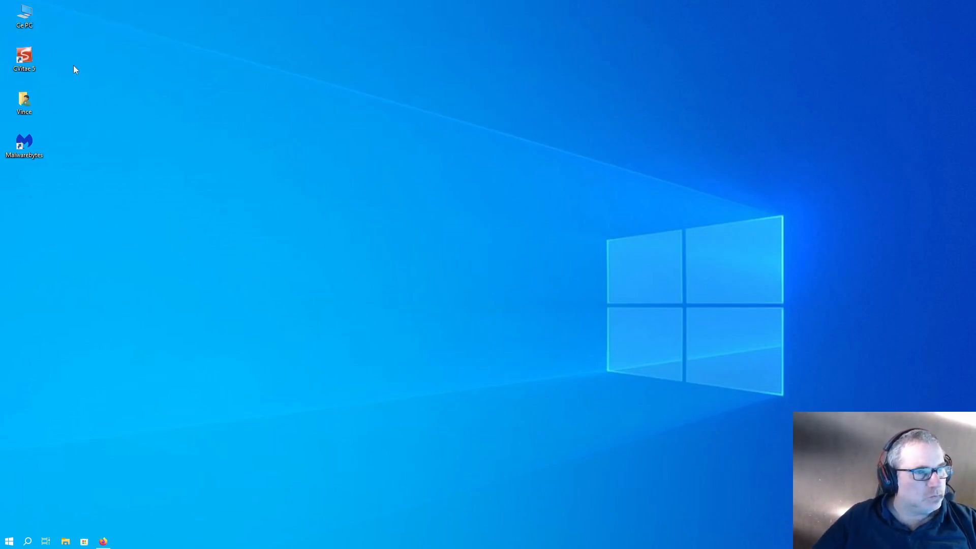
Step: Launch BCUninstaller_5.7_setup from the Téléchargements folder and allow it to make changes to the device
{"action": "double_click", "coordinate": [26, 20]}
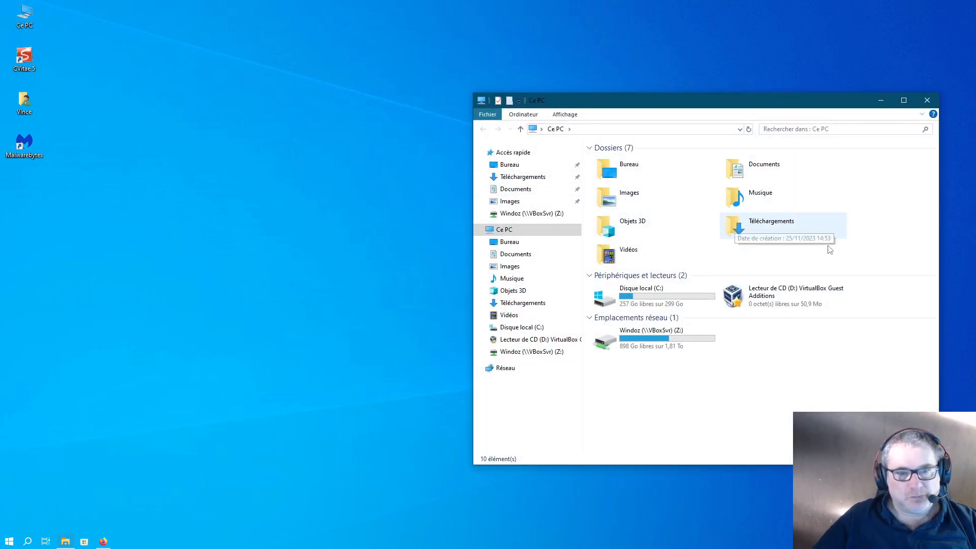
{"action": "double_click", "coordinate": [770, 229]}
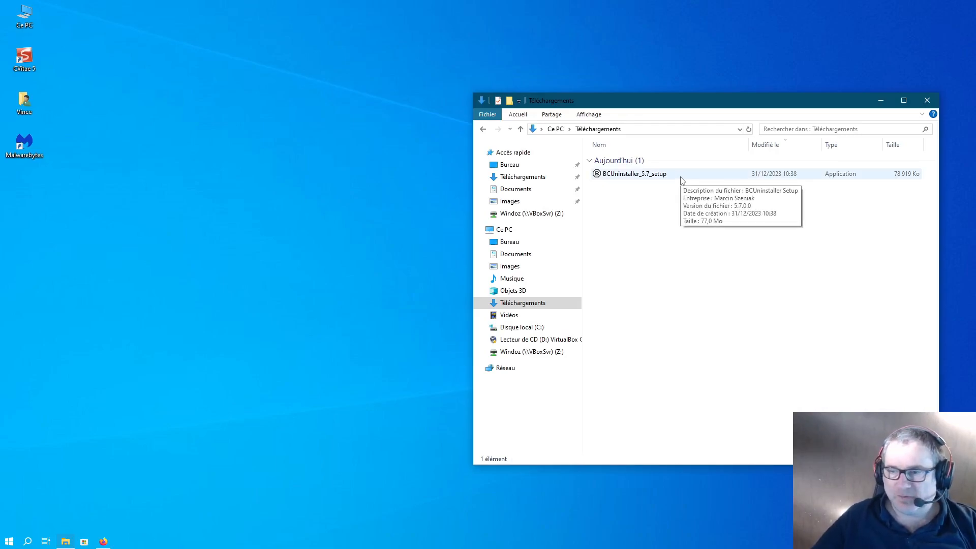
{"action": "left_click", "coordinate": [625, 178]}
{"action": "double_click", "coordinate": [624, 176]}
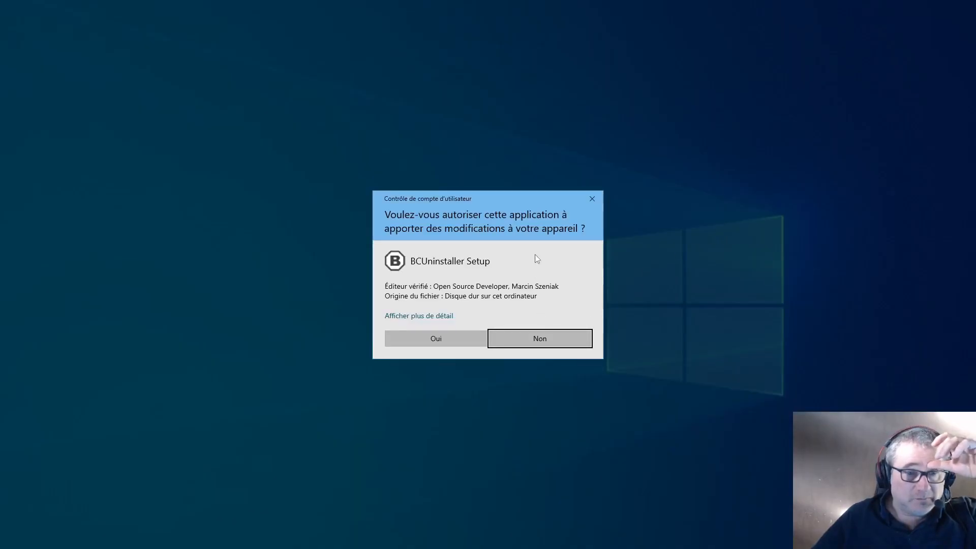
{"action": "left_click", "coordinate": [456, 337]}
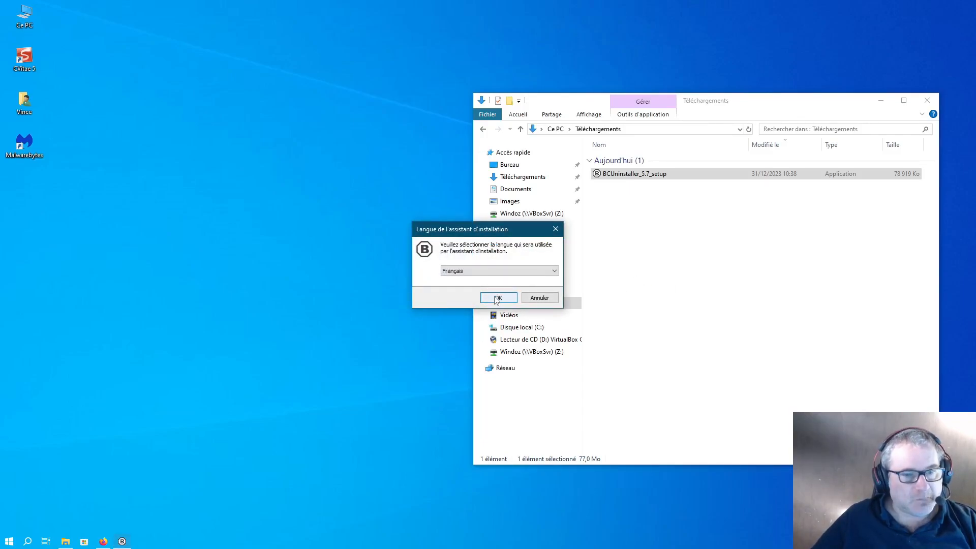
Step: Choose Français as the setup language and proceed with the Installation Standard type
{"action": "left_click", "coordinate": [508, 271]}
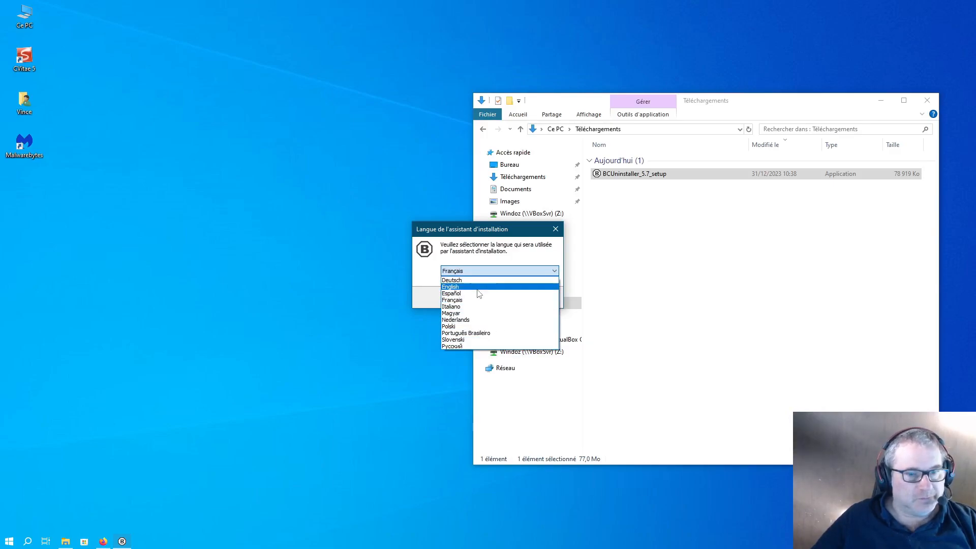
{"action": "left_click", "coordinate": [470, 305]}
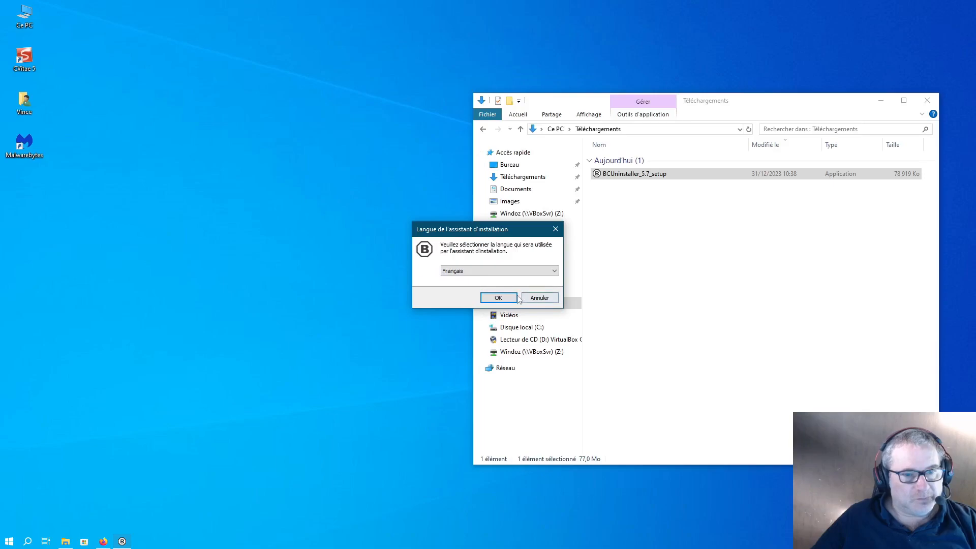
{"action": "left_click", "coordinate": [500, 299]}
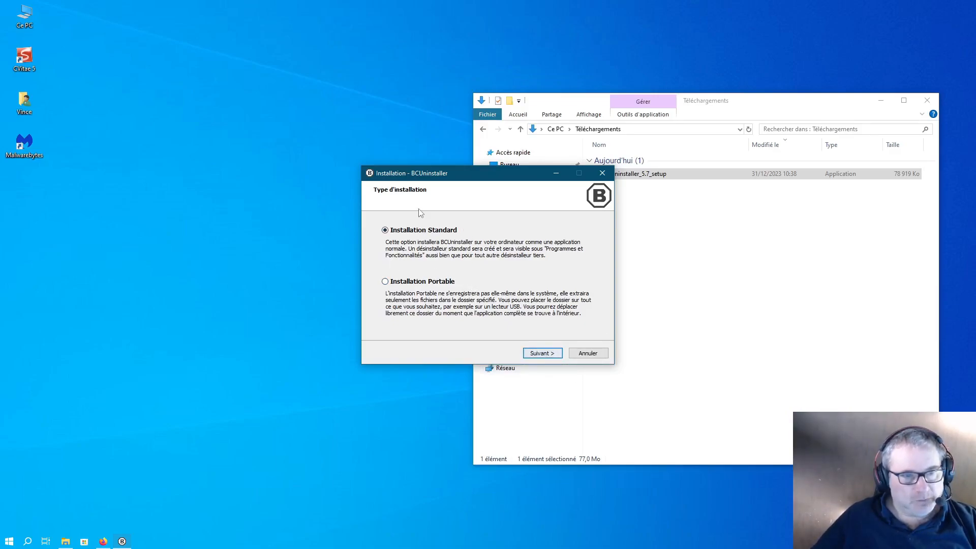
{"action": "left_click", "coordinate": [550, 354]}
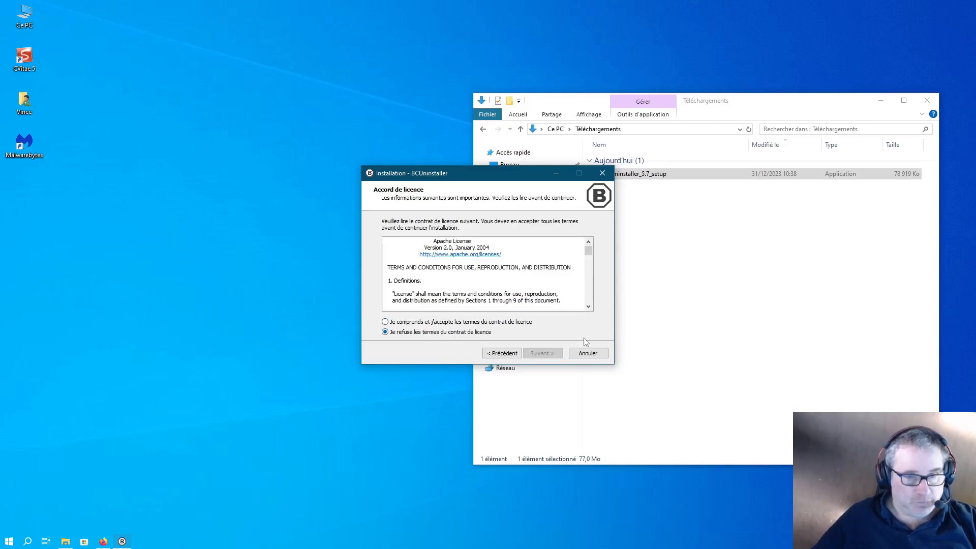
Step: Accept the licence agreement terms and keep C:\Program Files\BCUninstaller as the destination folder
{"action": "left_click", "coordinate": [415, 324]}
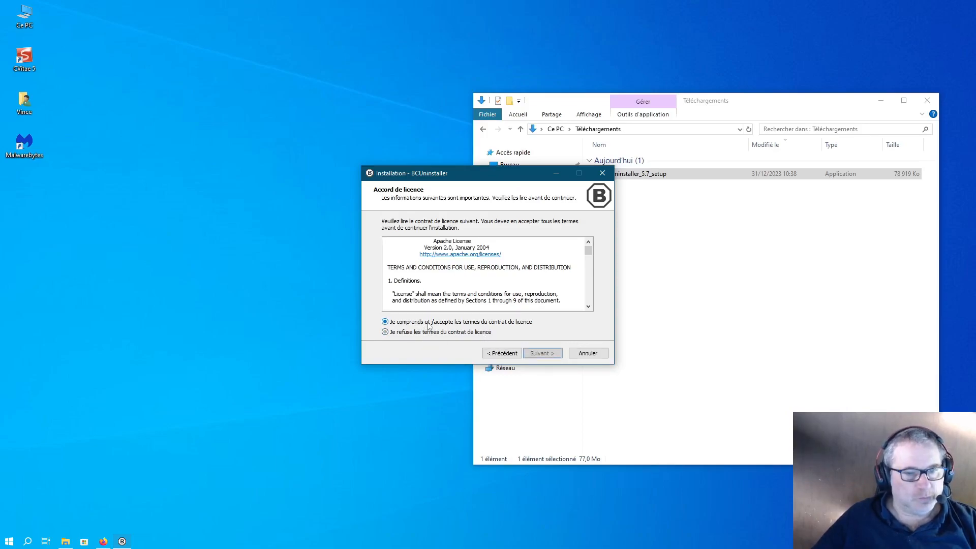
{"action": "mouse_move", "coordinate": [587, 250]}
{"action": "left_mouse_down"}
{"action": "mouse_move", "coordinate": [588, 301]}
{"action": "mouse_move", "coordinate": [588, 249]}
{"action": "left_mouse_up"}
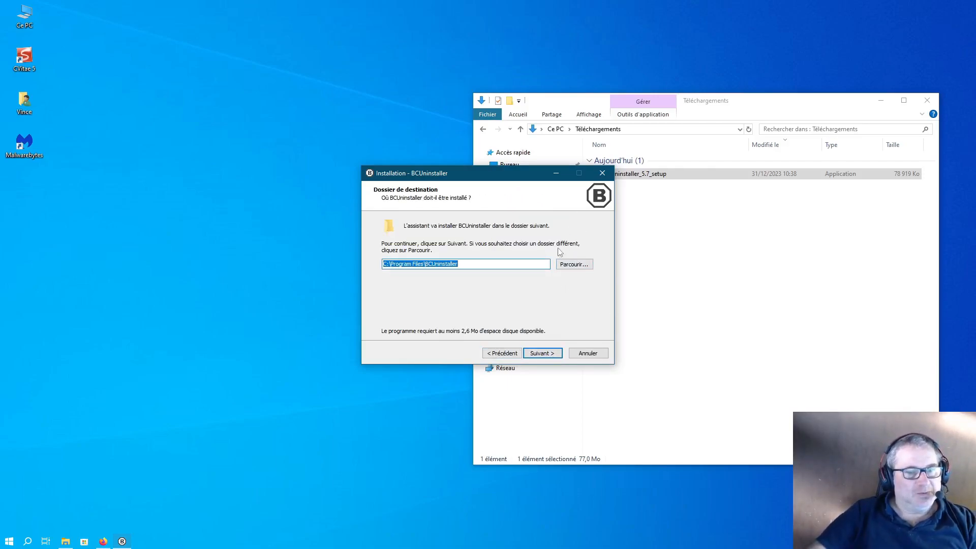
{"action": "left_click", "coordinate": [542, 353]}
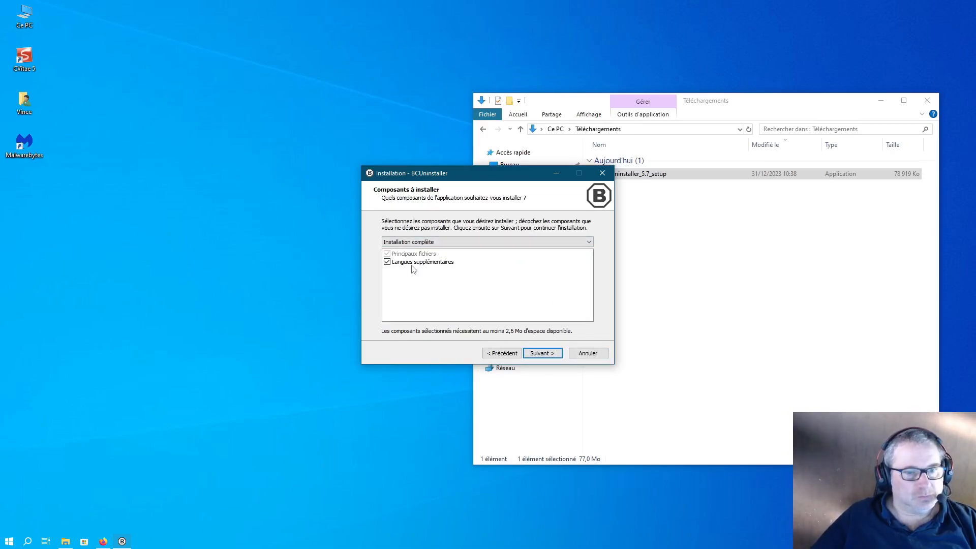
Step: Make it a custom installation by excluding the Langues supplémentaires component, and continue with the setup
{"action": "left_click", "coordinate": [388, 262]}
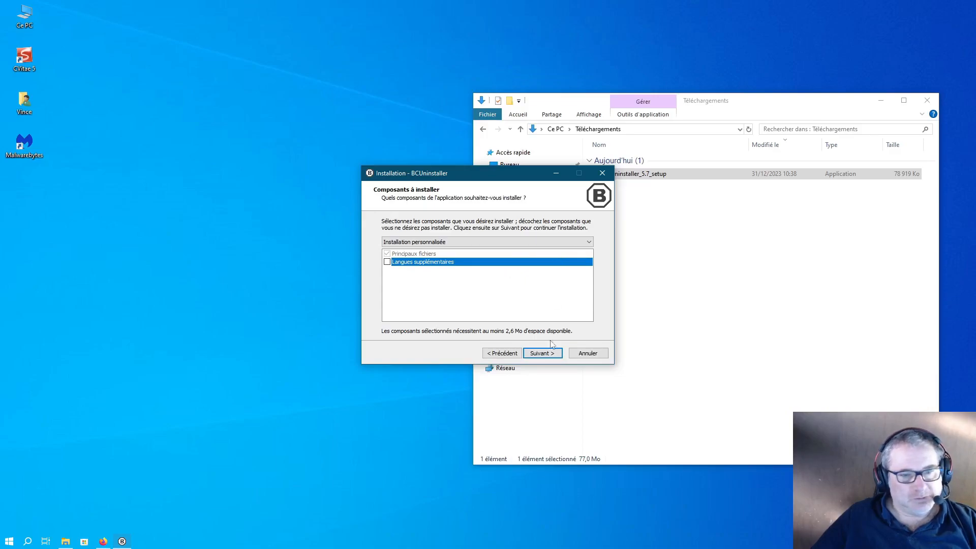
{"action": "left_click", "coordinate": [387, 262]}
{"action": "left_click", "coordinate": [450, 242]}
{"action": "left_click", "coordinate": [450, 242]}
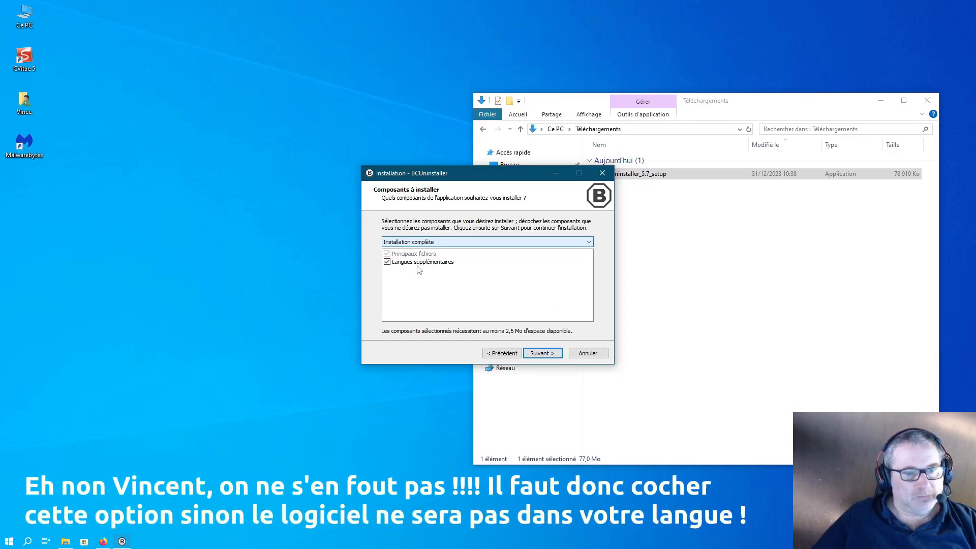
{"action": "left_click", "coordinate": [423, 263]}
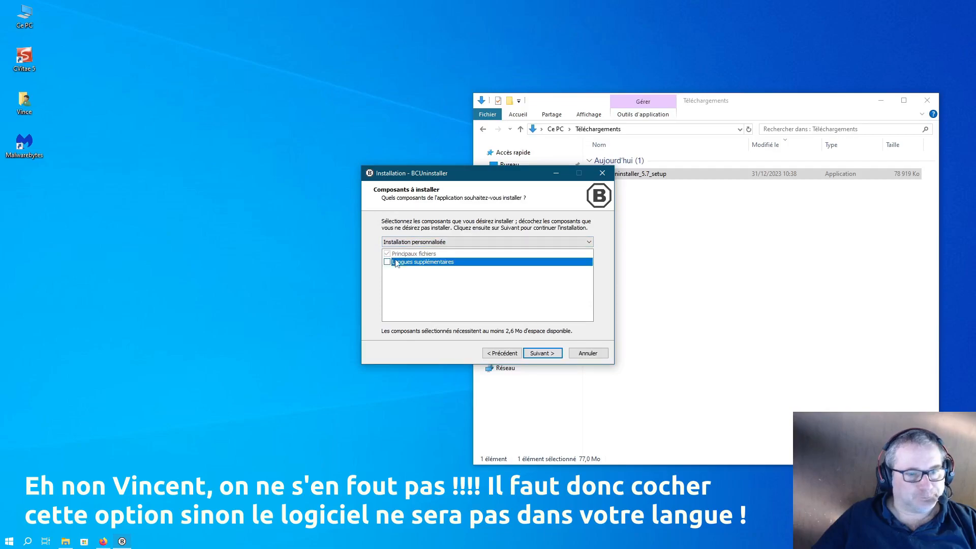
{"action": "left_click", "coordinate": [543, 354]}
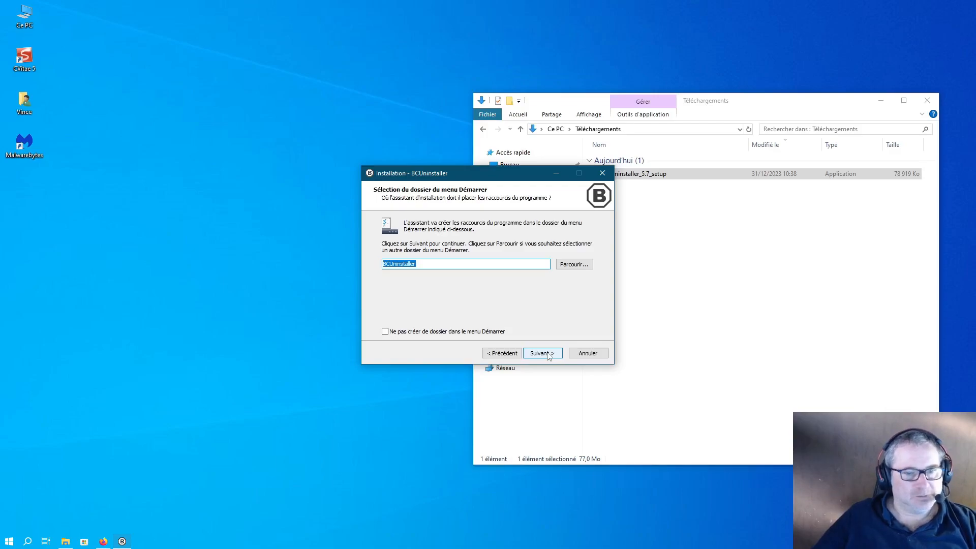
Step: Keep the BCUninstaller Start menu folder, add a quick launch icon besides the desktop icon, and run the installation
{"action": "left_click", "coordinate": [548, 354]}
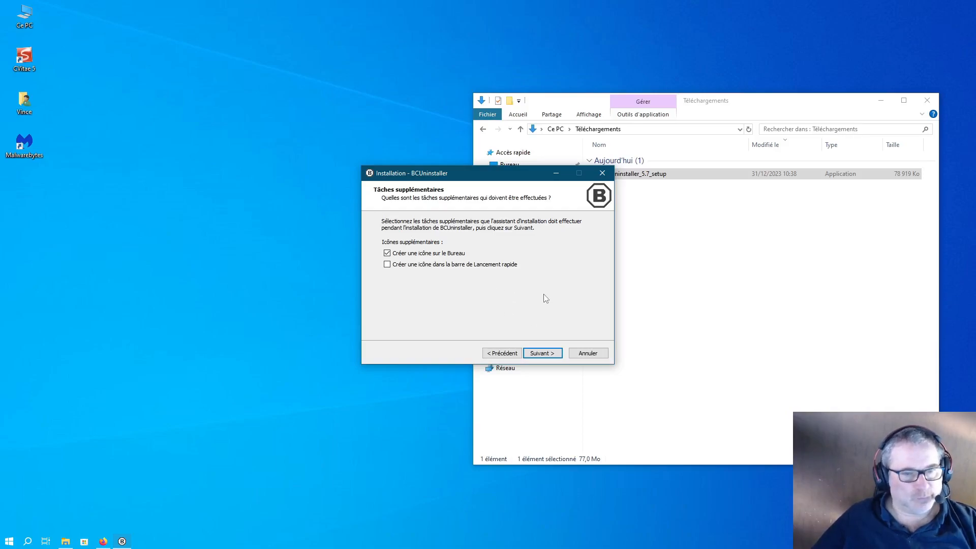
{"action": "left_click", "coordinate": [387, 265]}
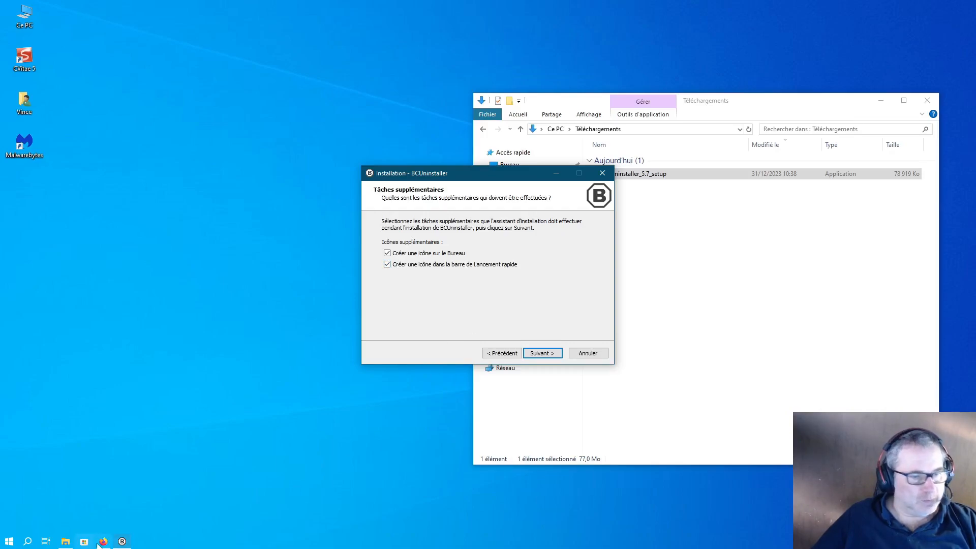
{"action": "left_click", "coordinate": [542, 354]}
{"action": "left_click", "coordinate": [543, 354]}
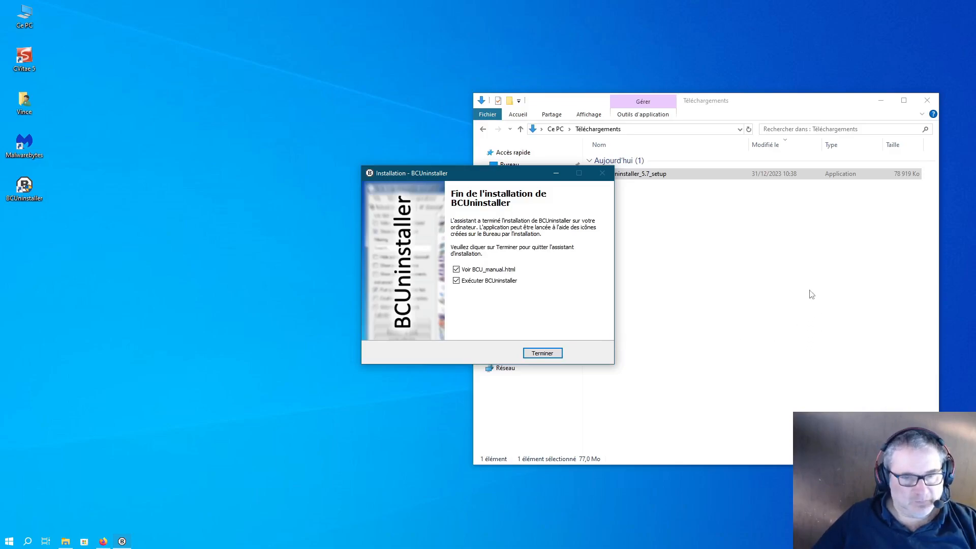
Step: Finish the setup without viewing BCU_manual.html, run BCUninstaller and allow its launcher to make changes
{"action": "left_click", "coordinate": [881, 100]}
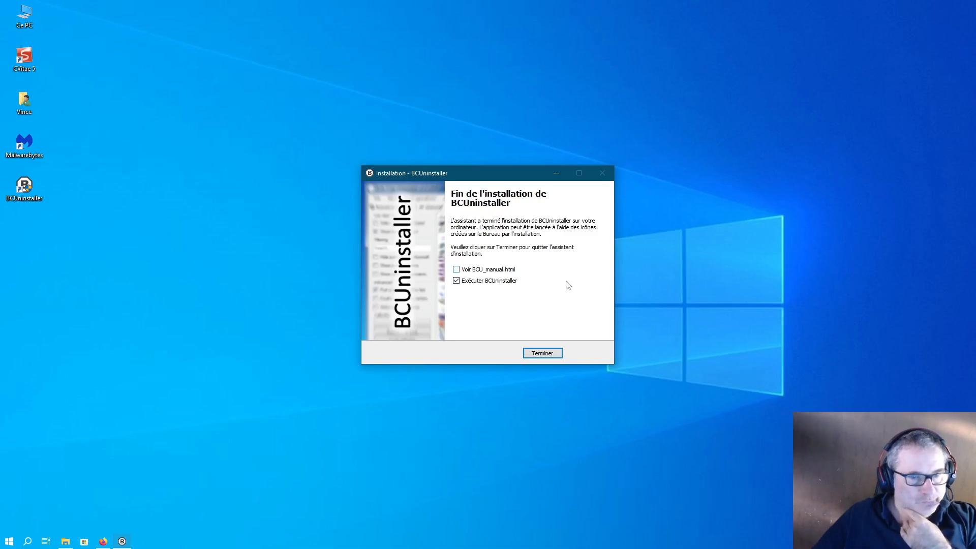
{"action": "left_click", "coordinate": [555, 354]}
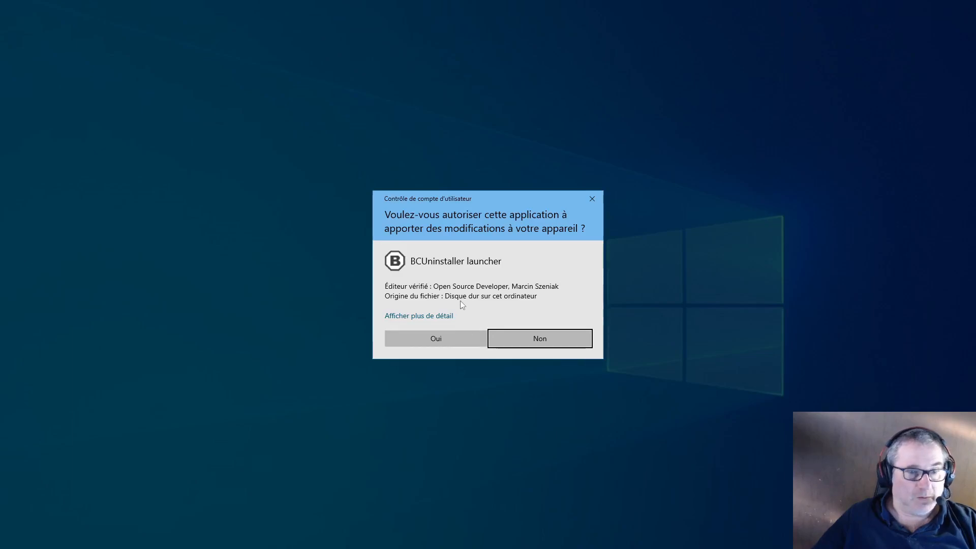
{"action": "left_click", "coordinate": [453, 338]}
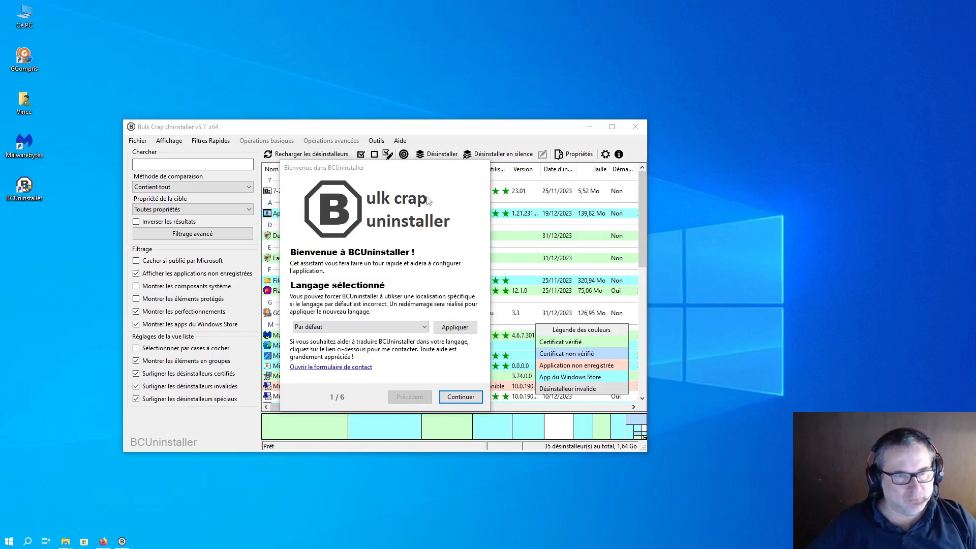
Step: Move the welcome assistant beside the main window and select français (France) as its language
{"action": "left_click_drag", "start_coordinate": [392, 173], "coordinate": [778, 167]}
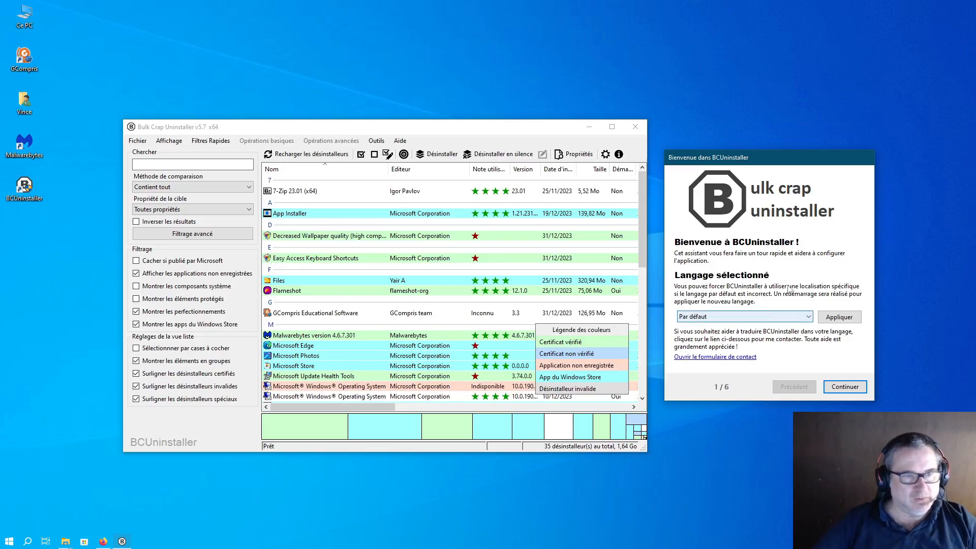
{"action": "left_click", "coordinate": [787, 316]}
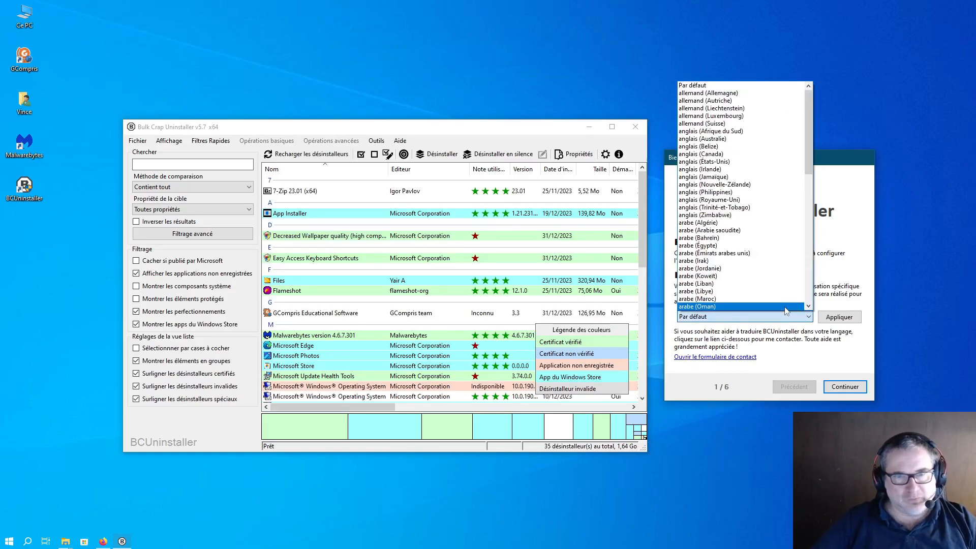
{"action": "scroll", "coordinate": [750, 264], "scroll_direction": "down", "scroll_amount": 6}
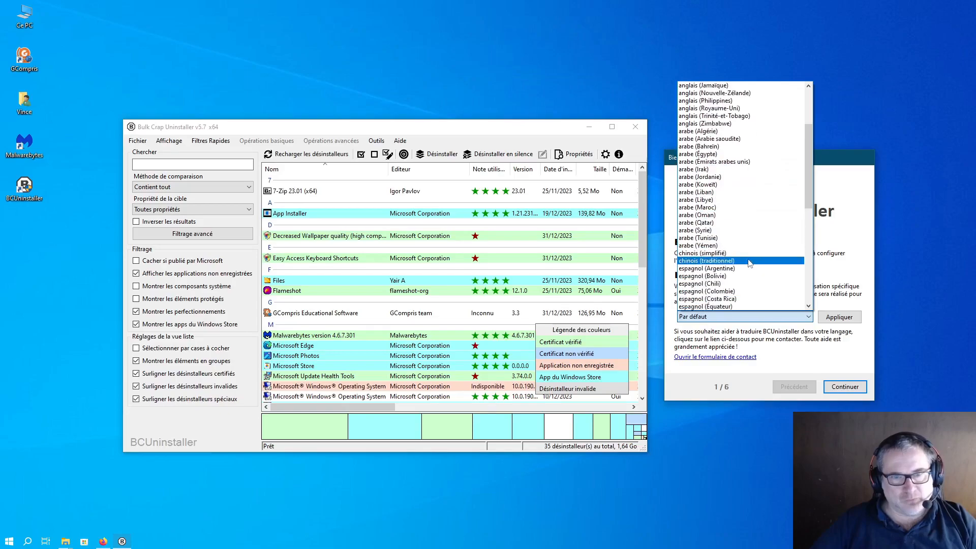
{"action": "scroll", "coordinate": [750, 265], "scroll_direction": "down", "scroll_amount": 9}
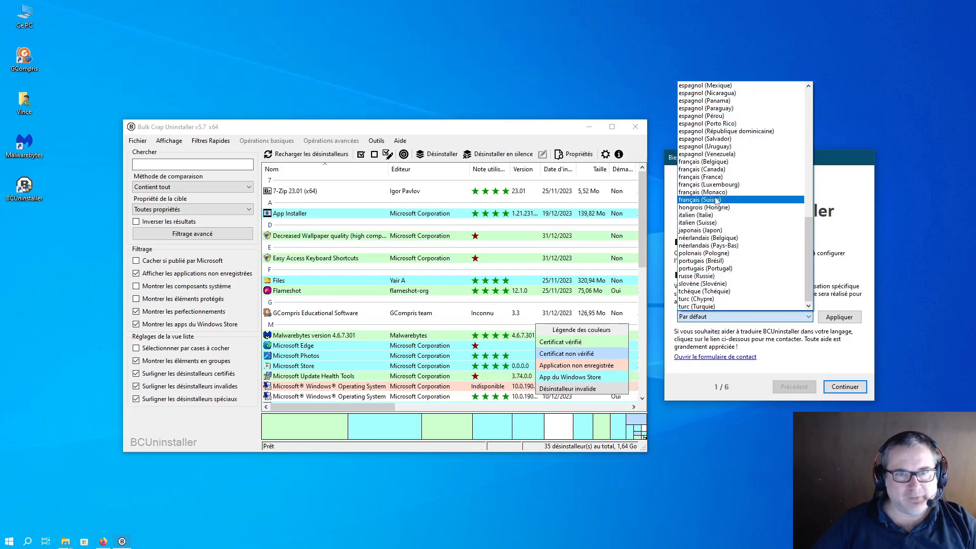
{"action": "left_click", "coordinate": [702, 177]}
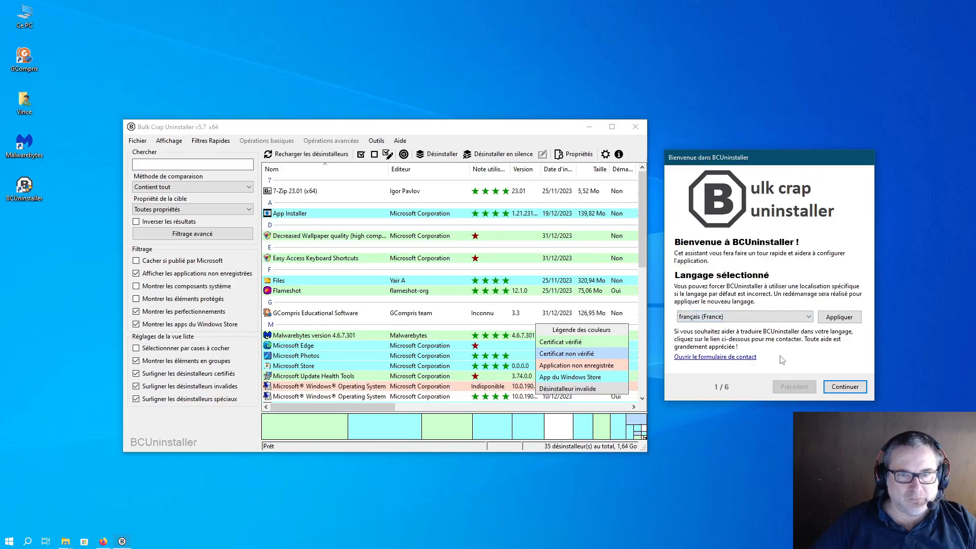
Step: Choose français (France) again as the assistant's language and apply it
{"action": "left_click", "coordinate": [716, 318]}
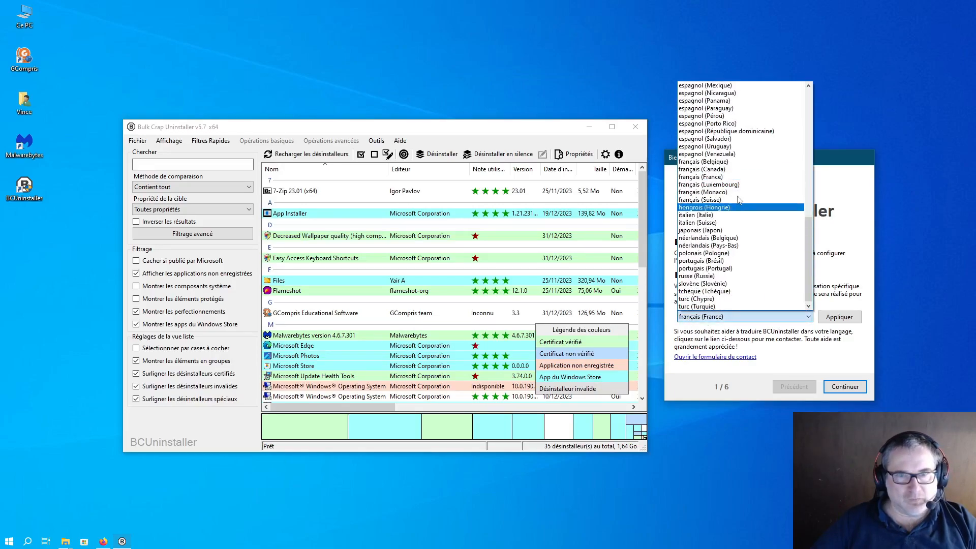
{"action": "left_click", "coordinate": [720, 178]}
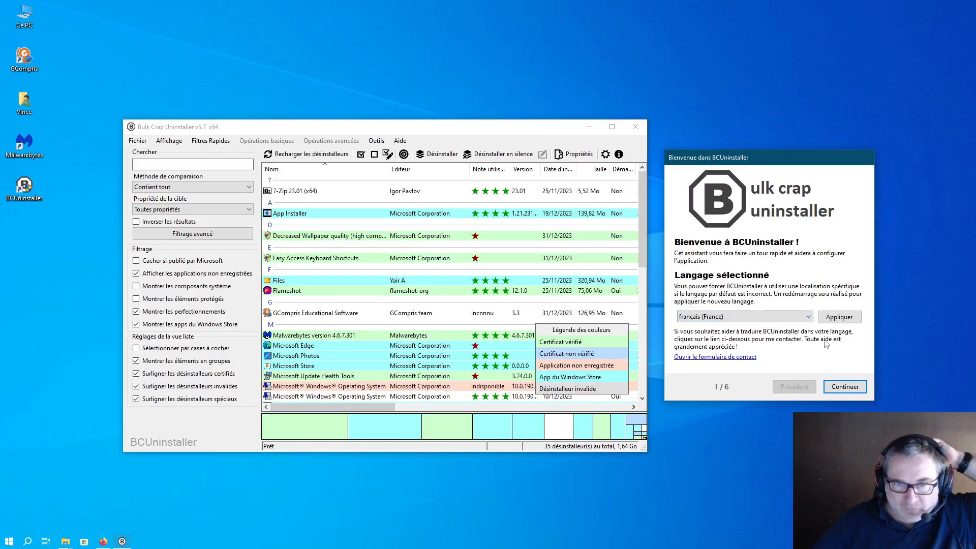
{"action": "left_click", "coordinate": [840, 317]}
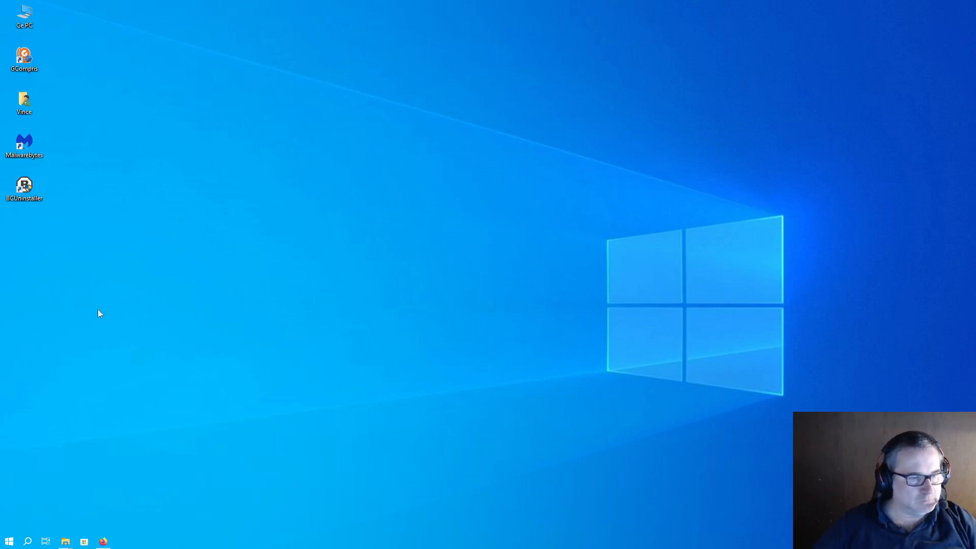
Step: Relaunch BCUninstaller, allow its launcher to make changes, and move the welcome assistant clear of the main window
{"action": "double_click", "coordinate": [25, 189]}
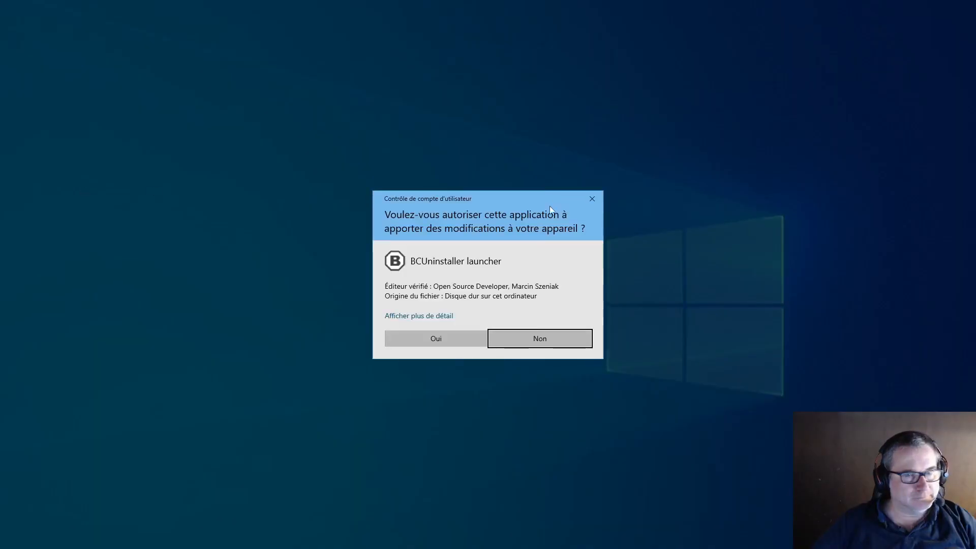
{"action": "left_click", "coordinate": [456, 340]}
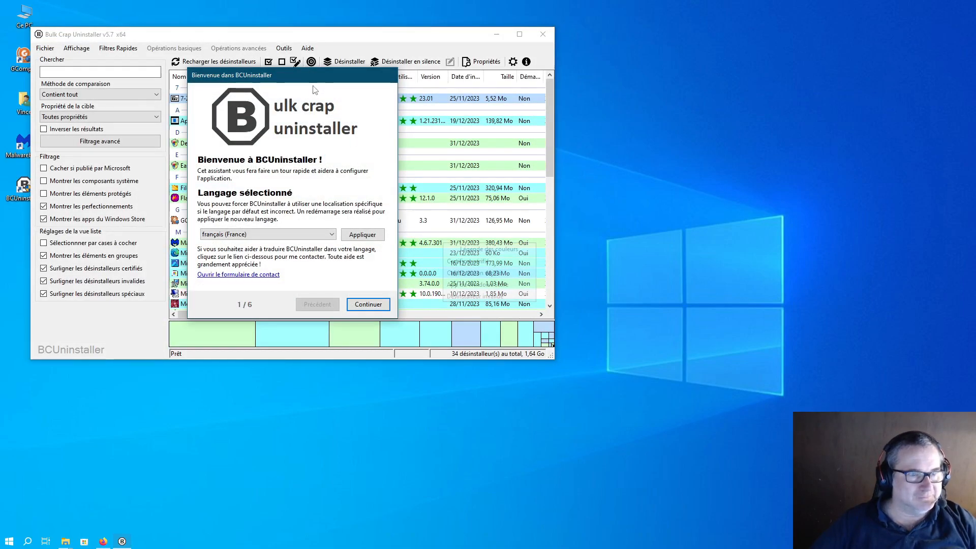
{"action": "left_click_drag", "start_coordinate": [321, 78], "coordinate": [763, 98]}
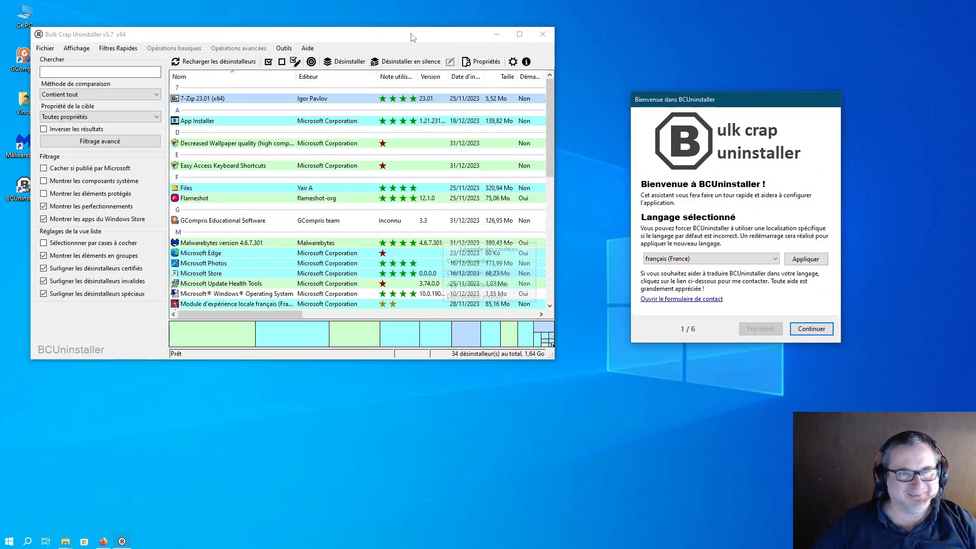
{"action": "left_click", "coordinate": [409, 36]}
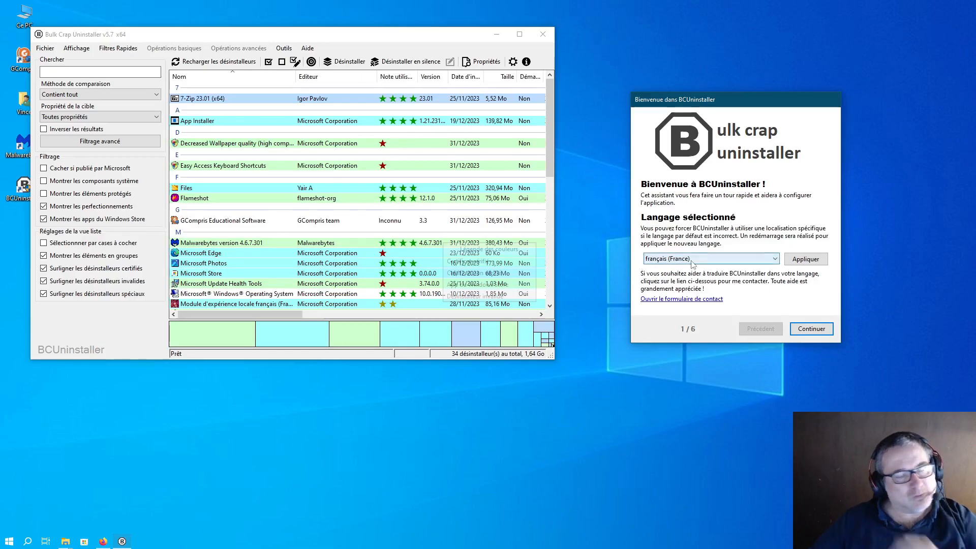
Step: Continue past the language page and enable Sélectionner par cases à cocher for the uninstaller list
{"action": "left_click", "coordinate": [811, 328]}
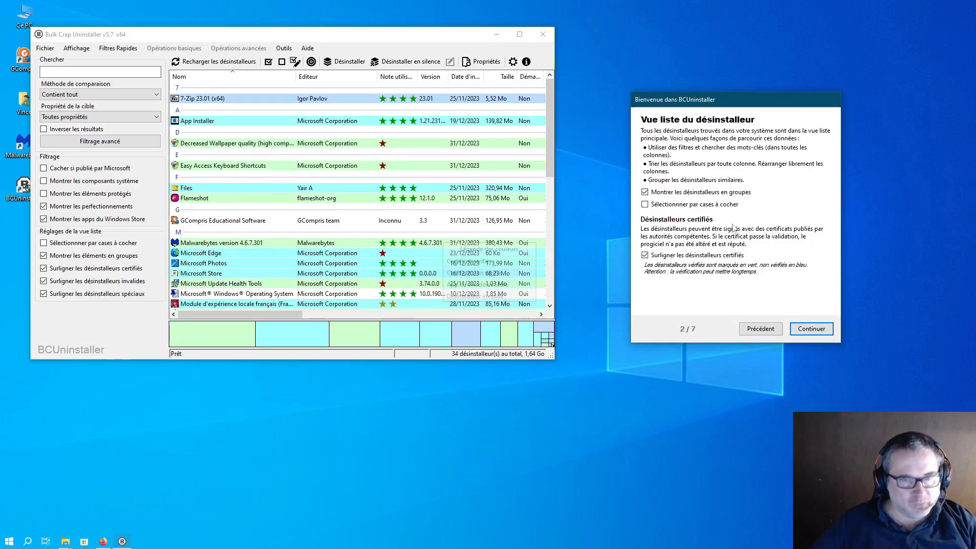
{"action": "left_click", "coordinate": [645, 204]}
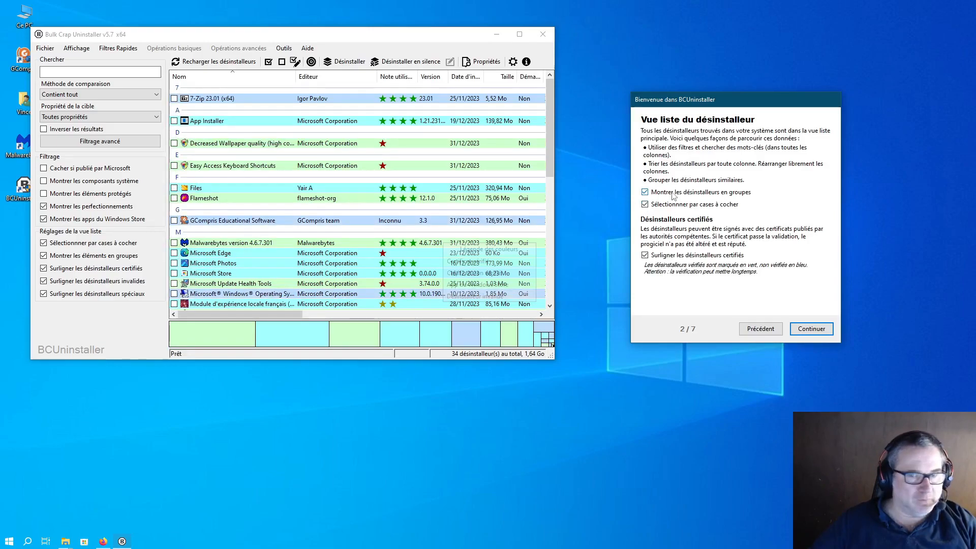
{"action": "left_click", "coordinate": [645, 205]}
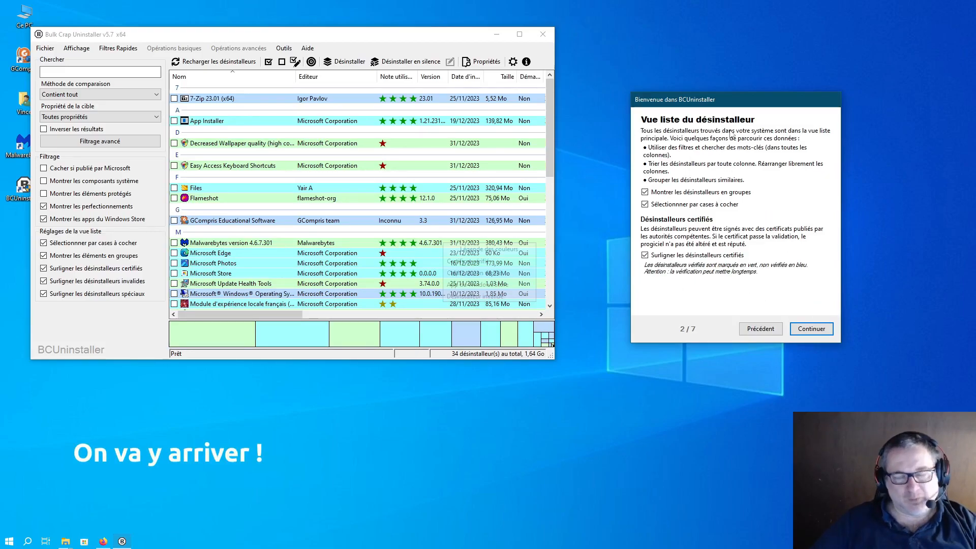
Step: On the advanced users page, show system components and protected uninstallers, disable the protection of protected uninstallers, and continue
{"action": "left_click", "coordinate": [818, 331]}
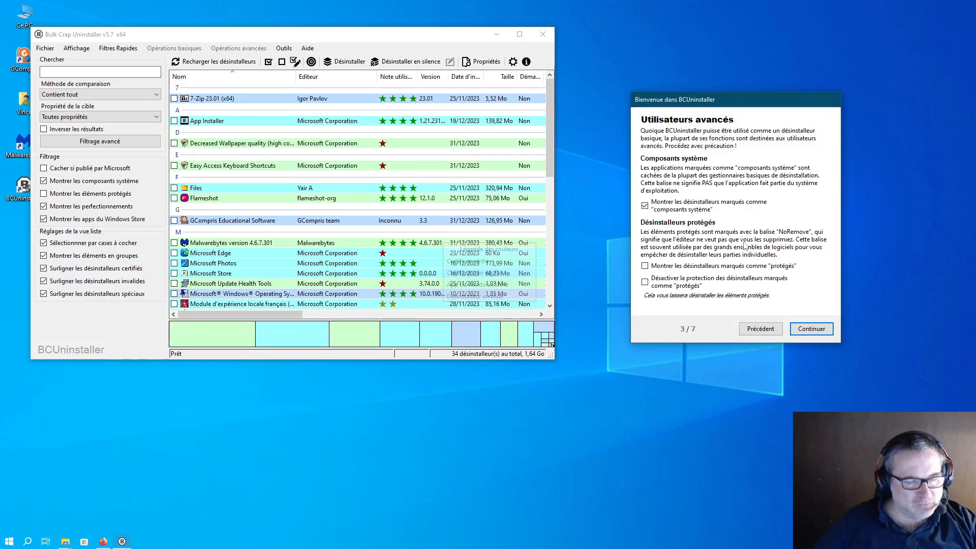
{"action": "left_click", "coordinate": [644, 266]}
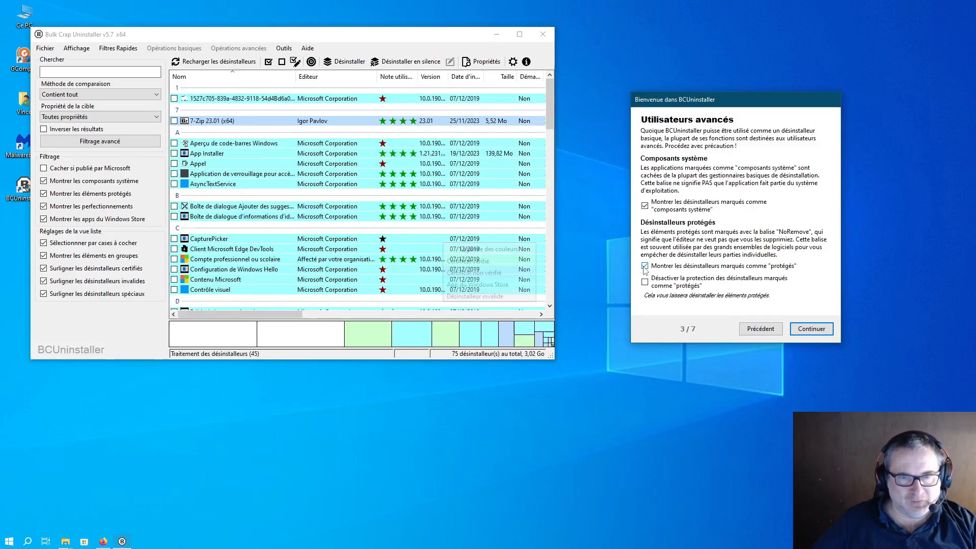
{"action": "left_click", "coordinate": [645, 266]}
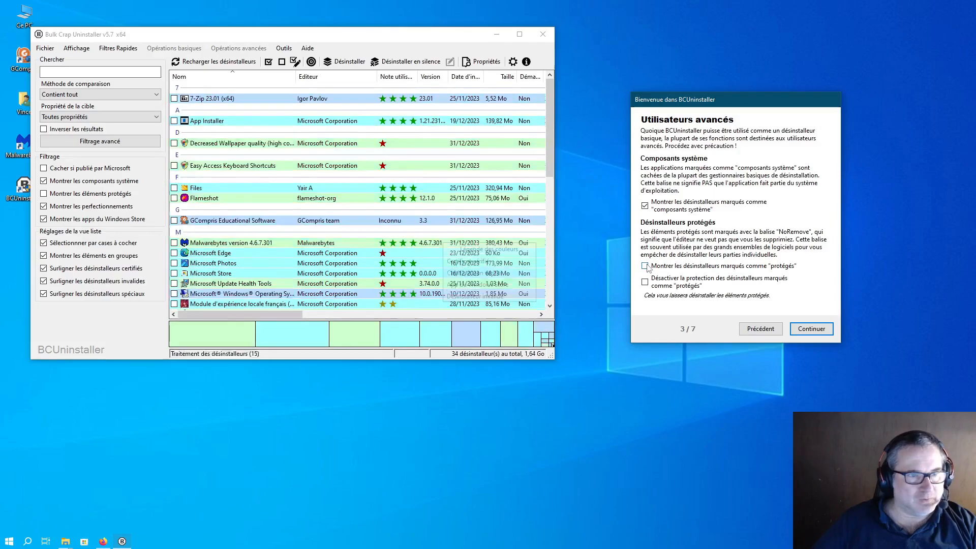
{"action": "left_click", "coordinate": [644, 266]}
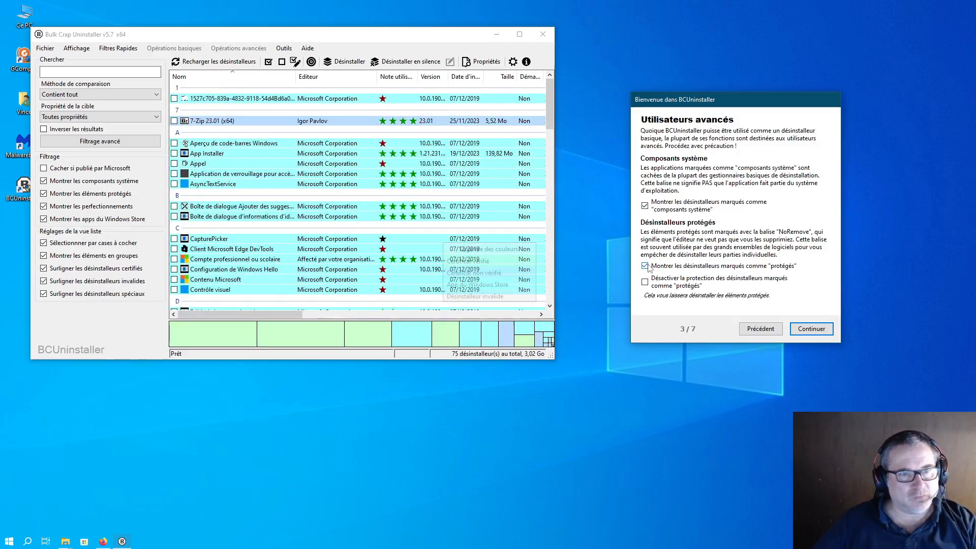
{"action": "left_click", "coordinate": [645, 266]}
{"action": "left_click", "coordinate": [645, 266]}
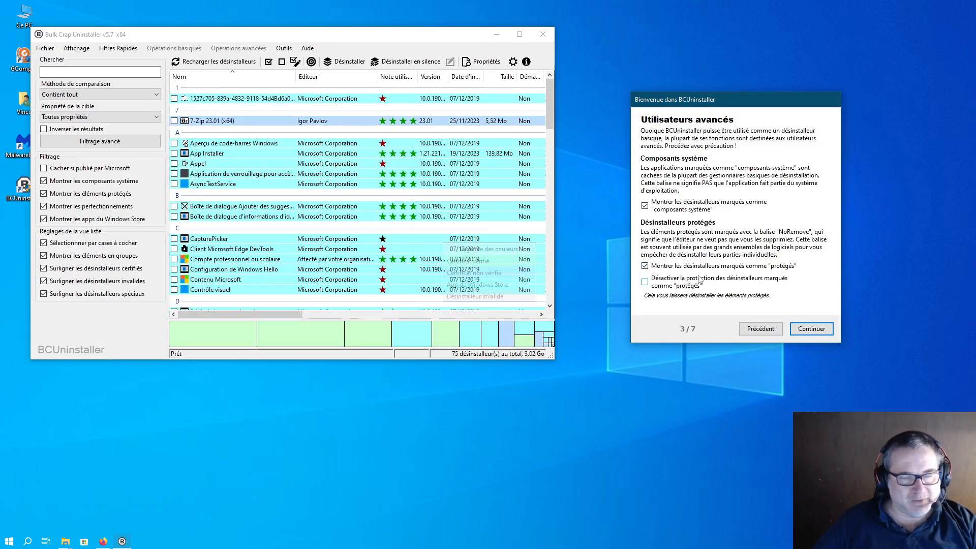
{"action": "left_click", "coordinate": [645, 283]}
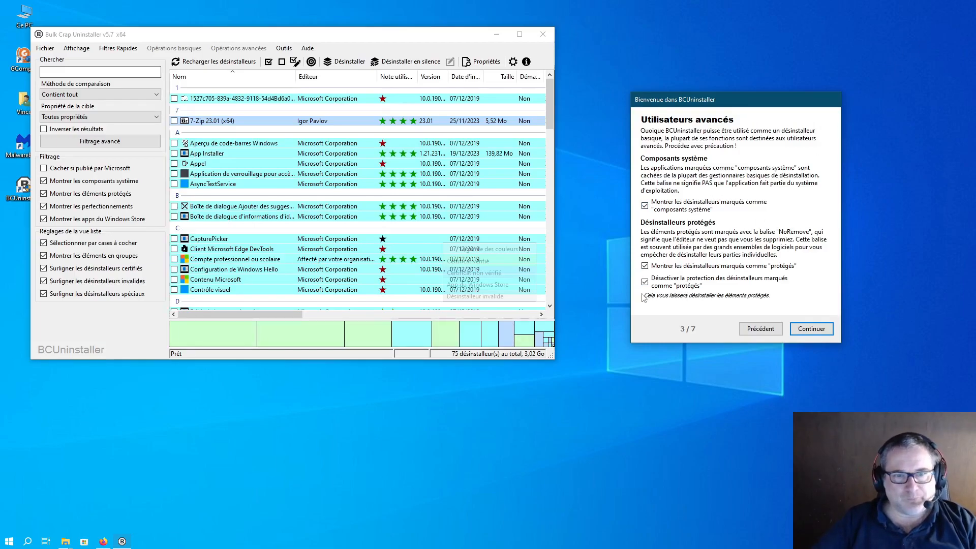
{"action": "left_click", "coordinate": [812, 329]}
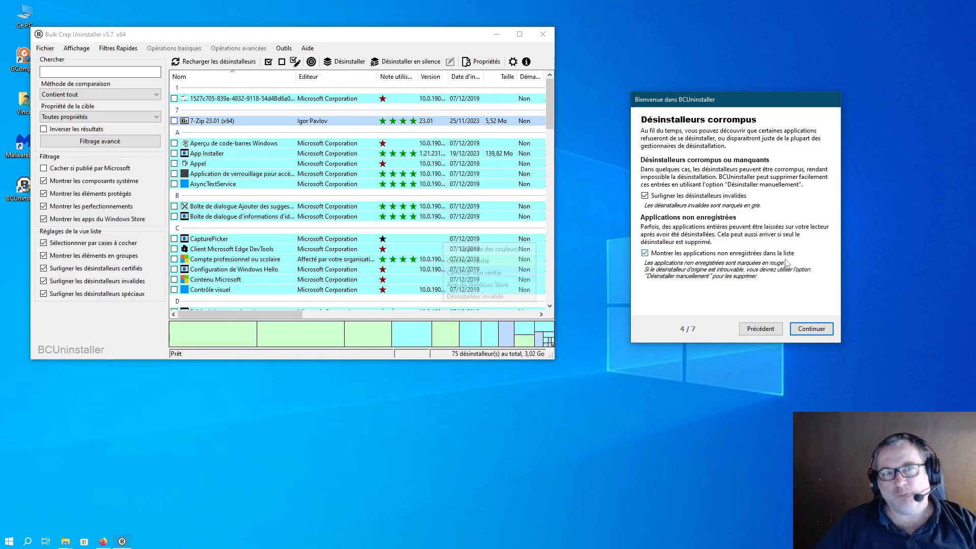
Step: Keep the corrupted uninstaller options, turn off automatic sending of usage statistics, keep user ratings and update checks enabled, and continue
{"action": "left_click", "coordinate": [814, 328]}
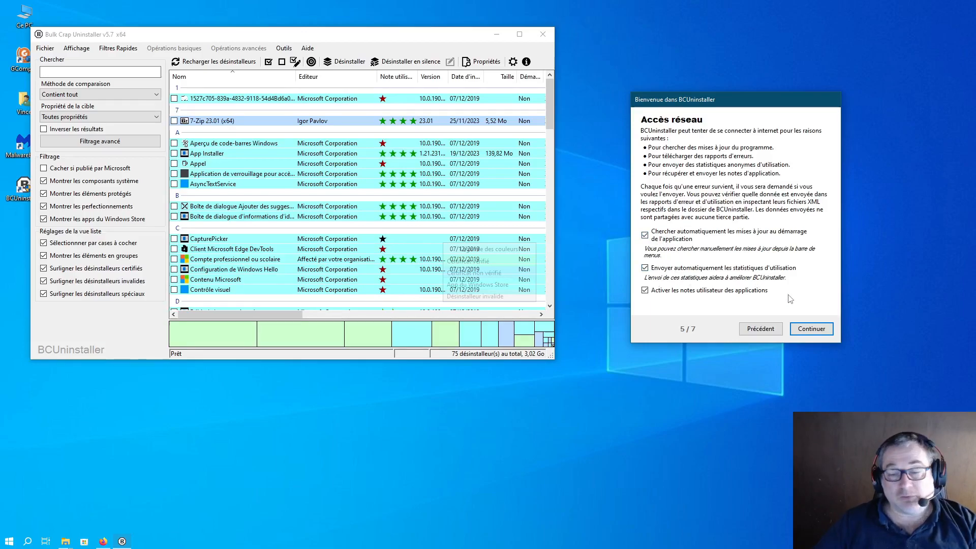
{"action": "left_click", "coordinate": [645, 268]}
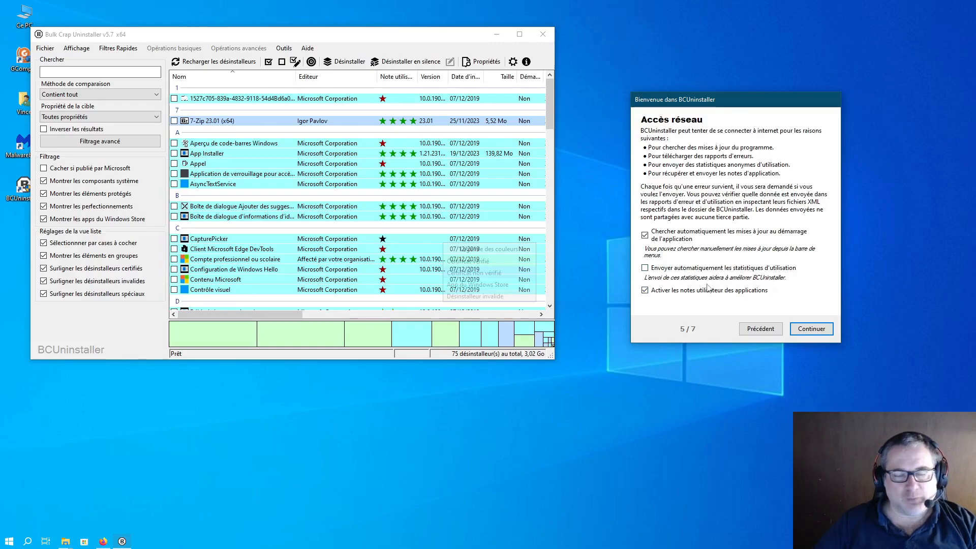
{"action": "left_click", "coordinate": [645, 290]}
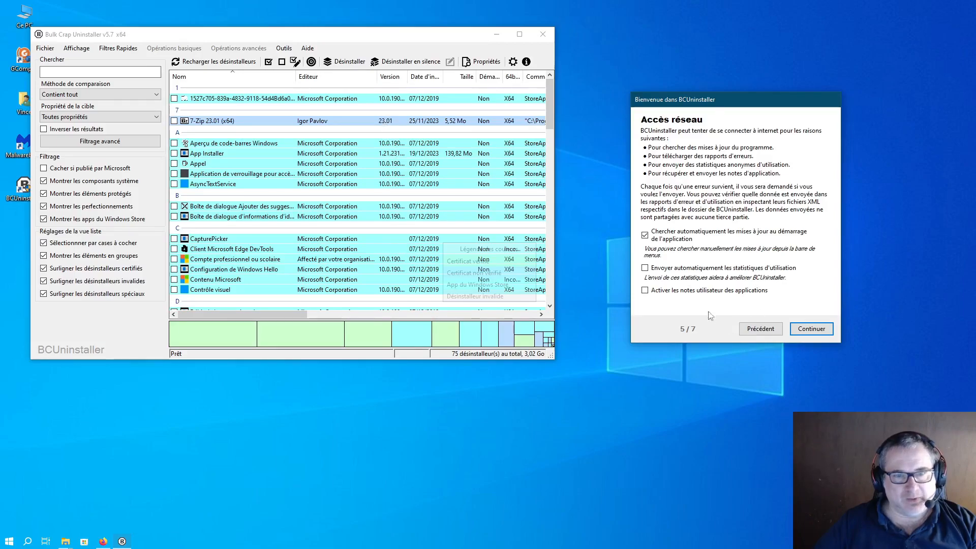
{"action": "left_click", "coordinate": [645, 291]}
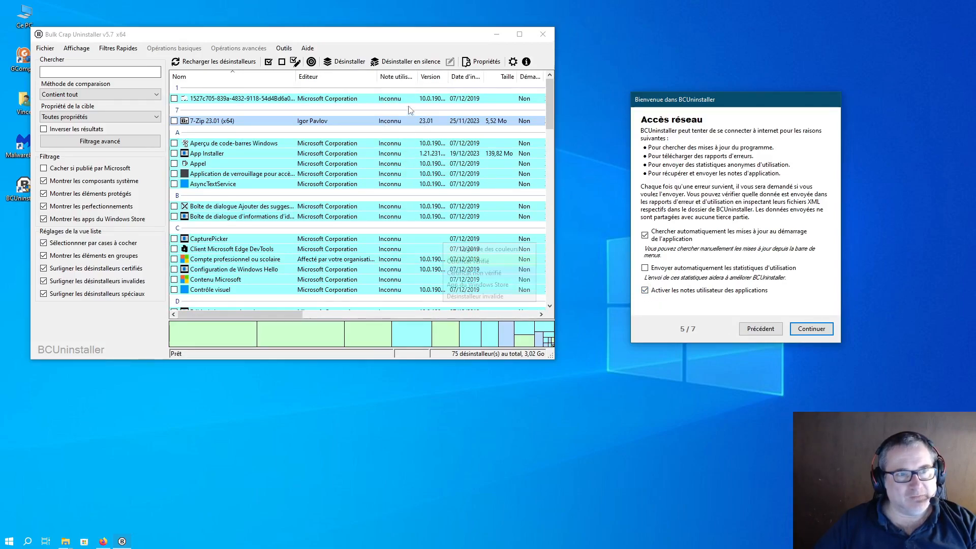
{"action": "left_click", "coordinate": [814, 329]}
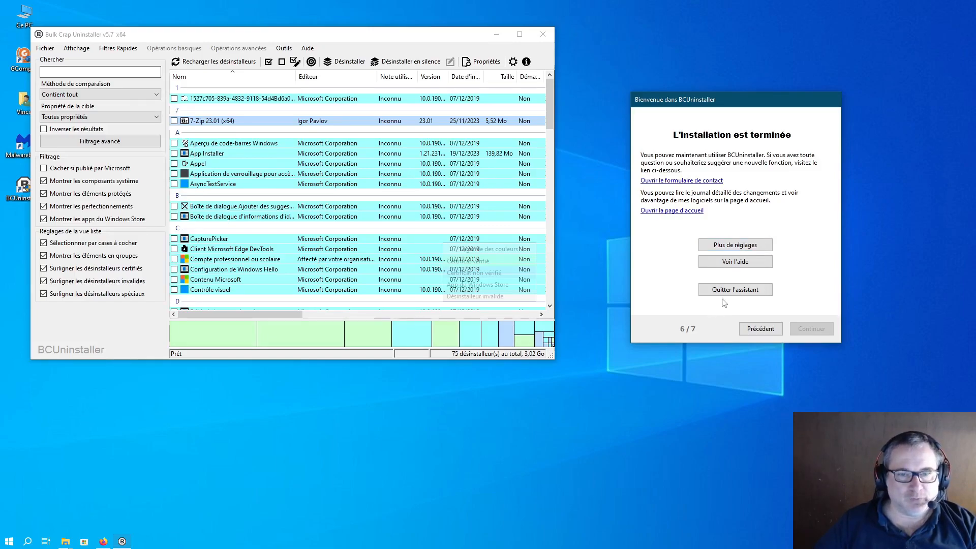
Step: Quit the assistant, close the BCU 5.7 welcome message, and enlarge the main window to fill most of the desktop
{"action": "left_click", "coordinate": [735, 289]}
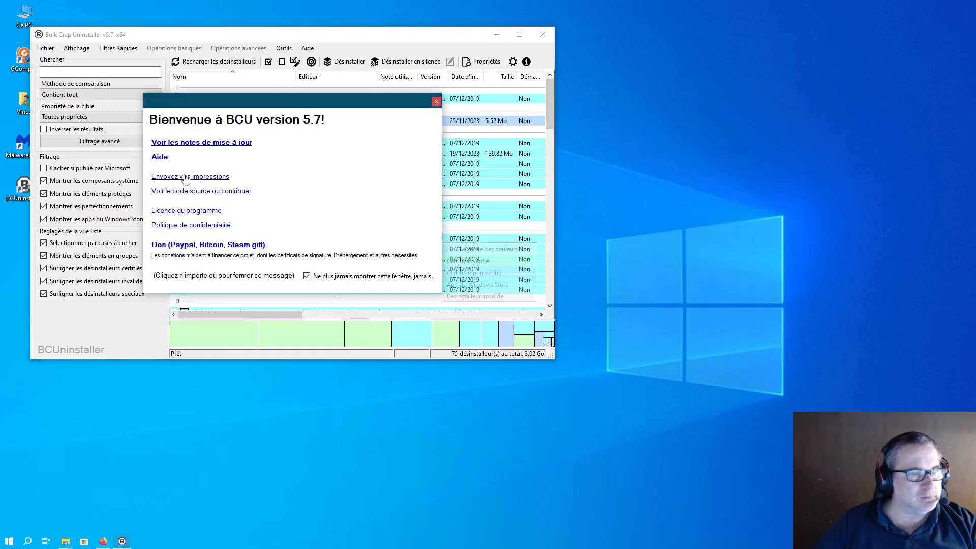
{"action": "left_click", "coordinate": [436, 102]}
{"action": "left_click_drag", "start_coordinate": [422, 39], "coordinate": [477, 43]}
{"action": "left_click_drag", "start_coordinate": [607, 359], "coordinate": [930, 512]}
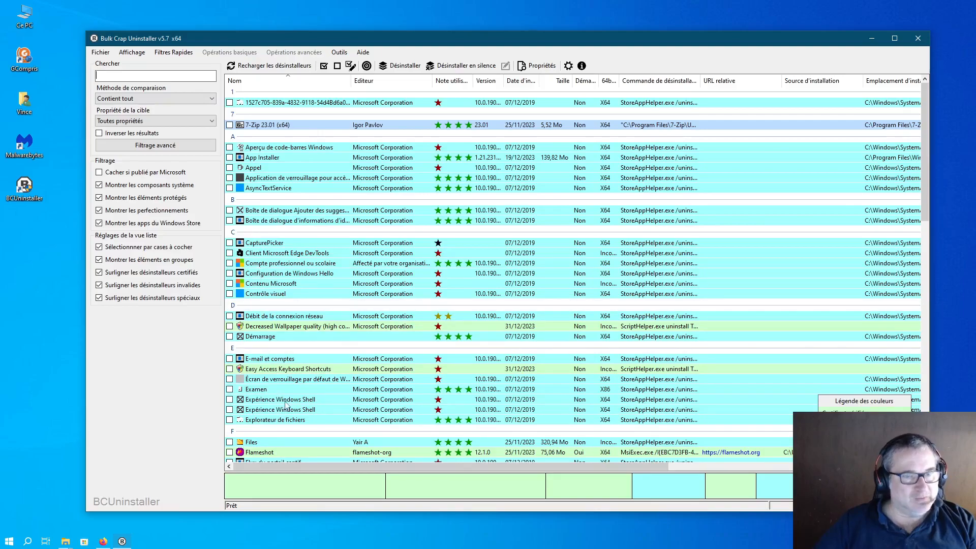
Step: Look through the full list of uninstallers from the first entries to Xbox Game UI and XLaunchpad
{"action": "scroll", "coordinate": [292, 402], "scroll_direction": "down", "scroll_amount": 7}
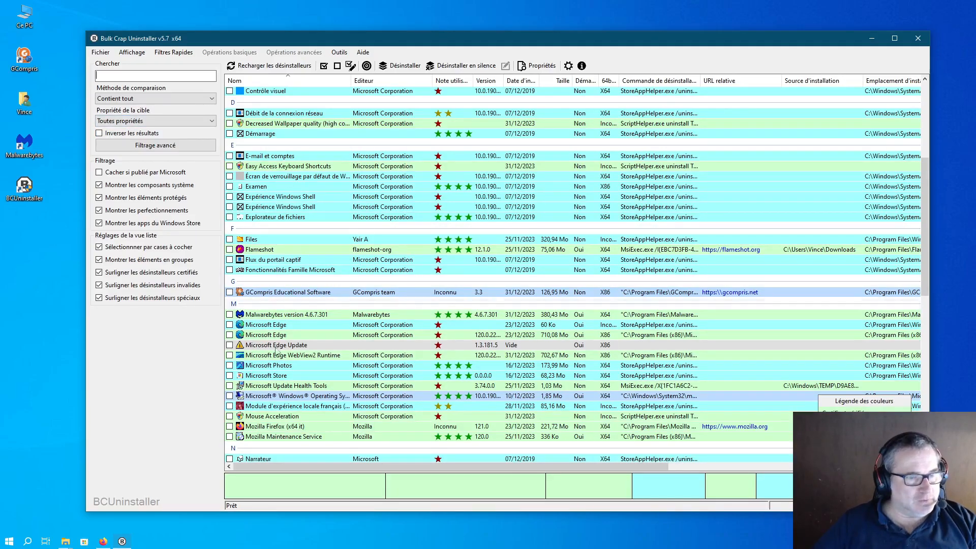
{"action": "scroll", "coordinate": [274, 347], "scroll_direction": "down", "scroll_amount": 6}
{"action": "scroll", "coordinate": [333, 374], "scroll_direction": "down", "scroll_amount": 8}
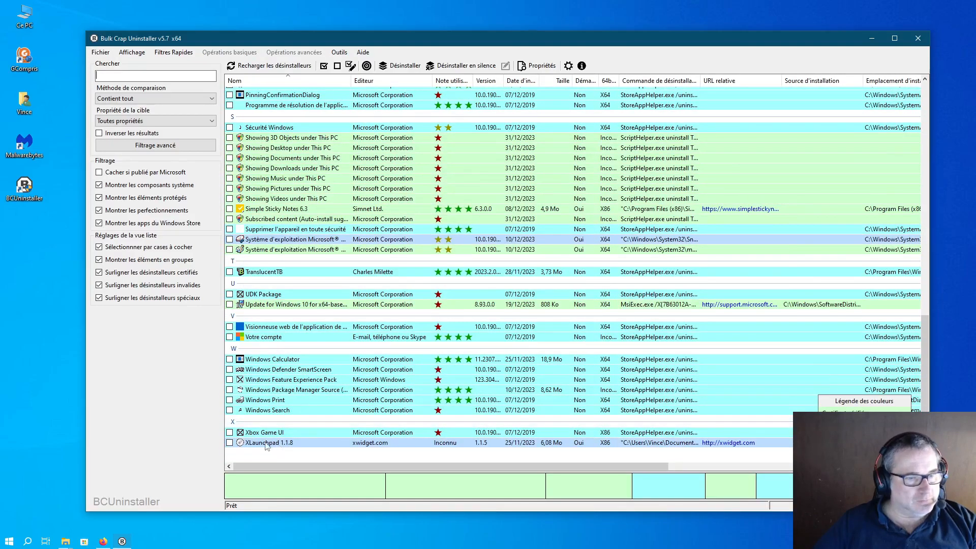
{"action": "left_click", "coordinate": [334, 435]}
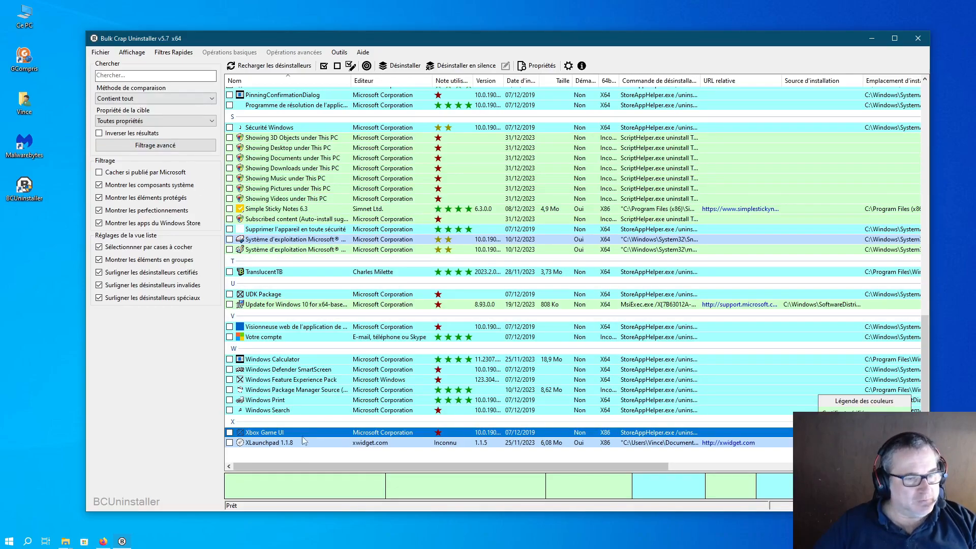
{"action": "scroll", "coordinate": [304, 441], "scroll_direction": "up", "scroll_amount": 15}
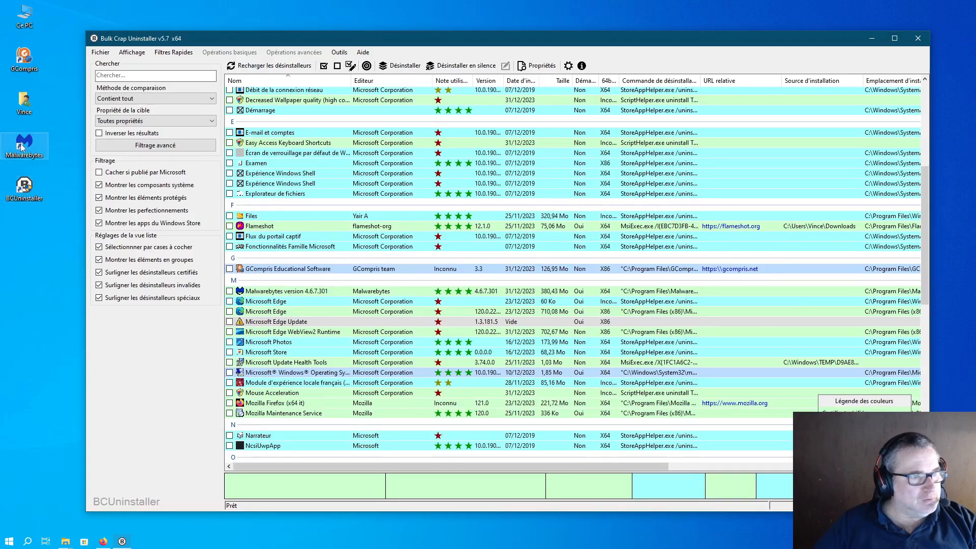
{"action": "scroll", "coordinate": [300, 289], "scroll_direction": "up", "scroll_amount": 6}
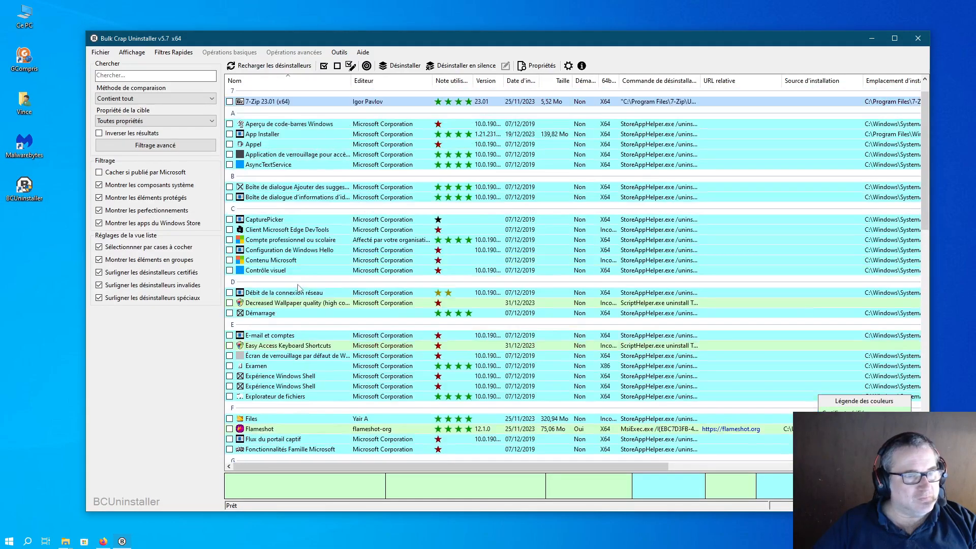
{"action": "scroll", "coordinate": [299, 288], "scroll_direction": "up", "scroll_amount": 1}
Step: Find Malwarebytes version 4.6.7.301 in the list, tick its checkbox and select its row
{"action": "scroll", "coordinate": [283, 290], "scroll_direction": "down", "scroll_amount": 20}
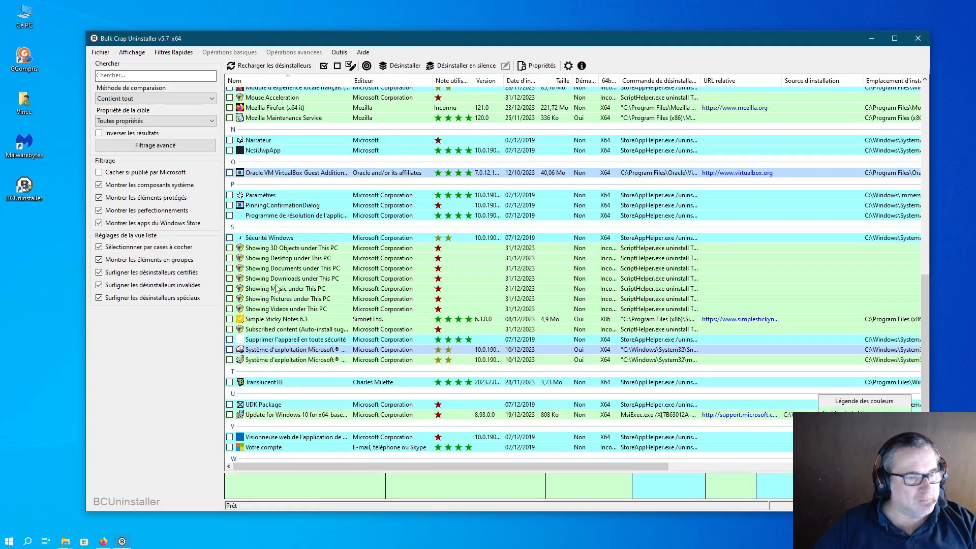
{"action": "scroll", "coordinate": [275, 168], "scroll_direction": "up", "scroll_amount": 6}
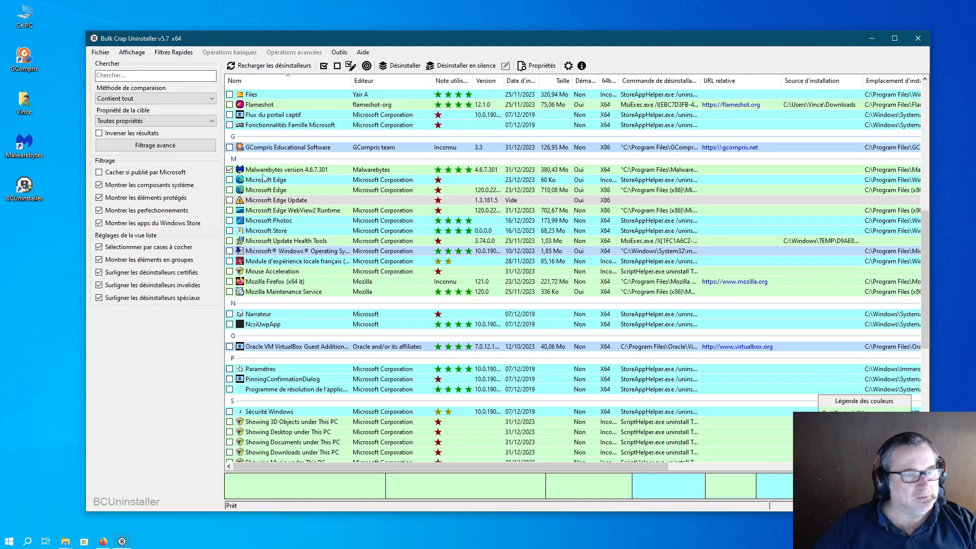
{"action": "left_click", "coordinate": [257, 173]}
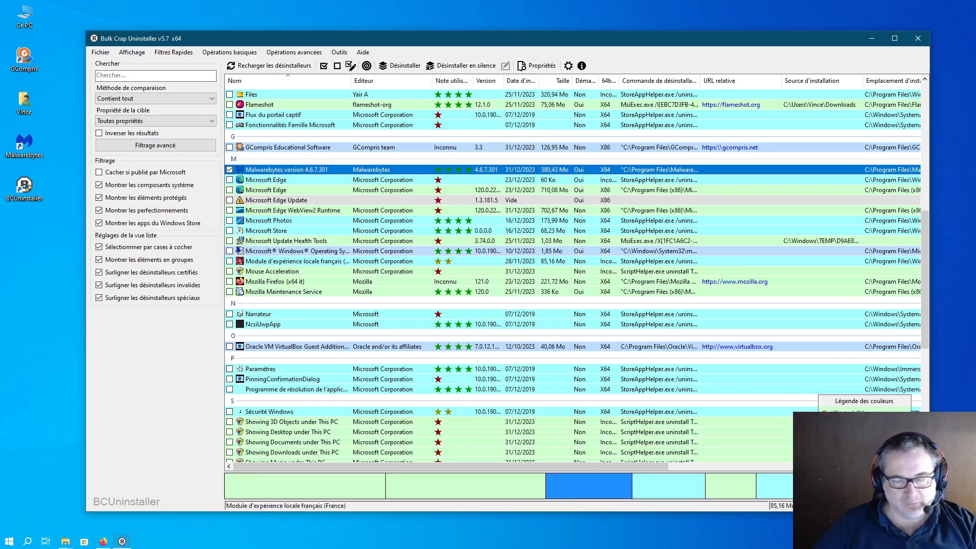
Step: Examine which applications the size map blocks stand for, from the small Oracle VM VirtualBox and winget blocks to the large Microsoft Edge block
{"action": "left_click", "coordinate": [888, 486]}
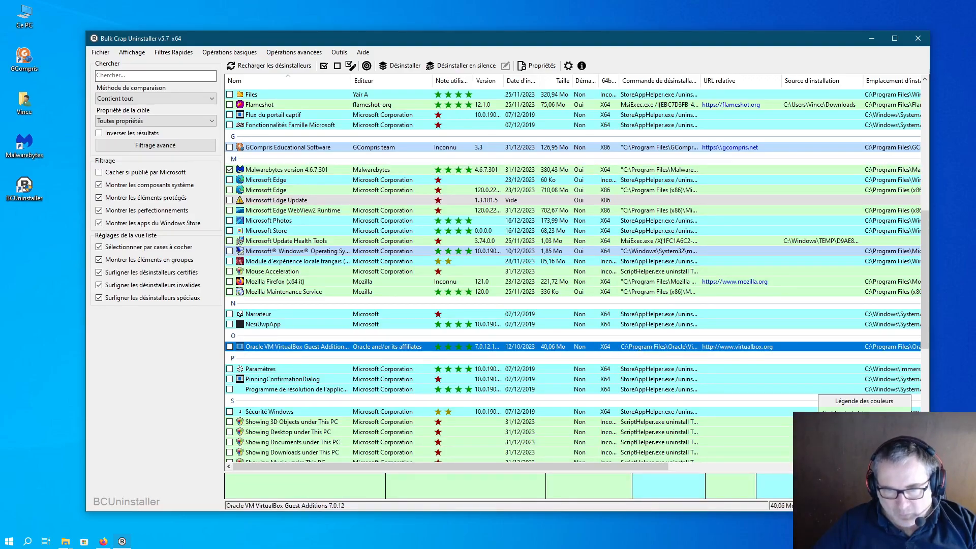
{"action": "left_click", "coordinate": [909, 486]}
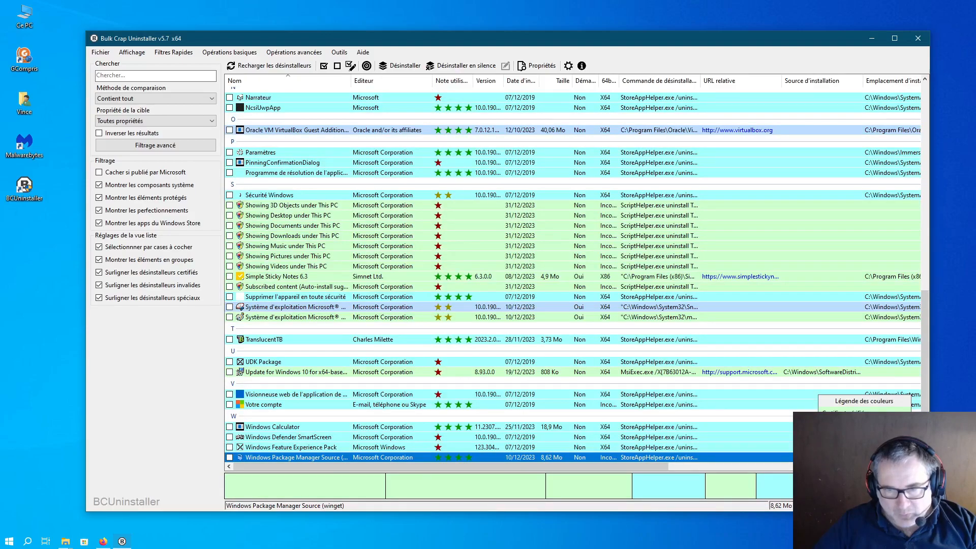
{"action": "left_click", "coordinate": [363, 487]}
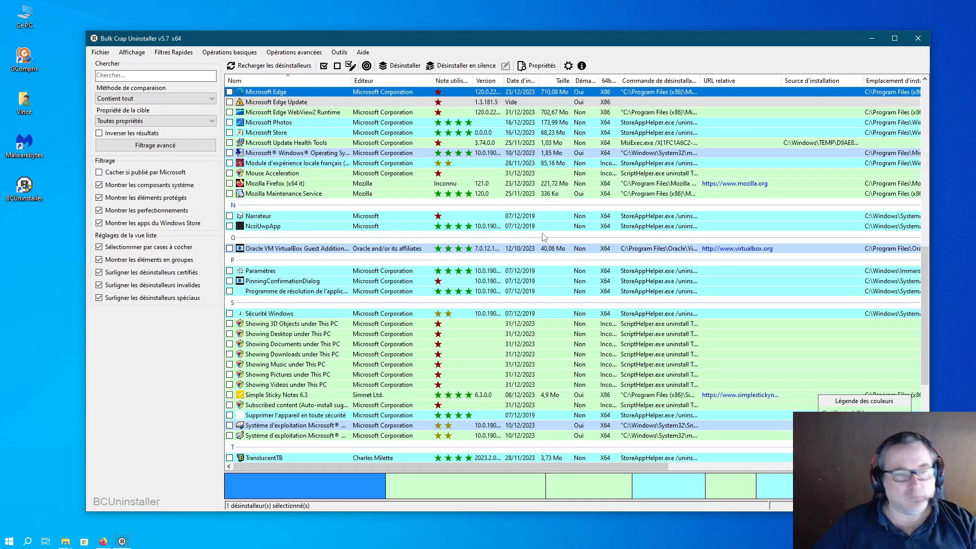
Step: Start uninstalling Malwarebytes version 4.6.7.301 and confirm it in the list of applications to uninstall
{"action": "left_click", "coordinate": [472, 492]}
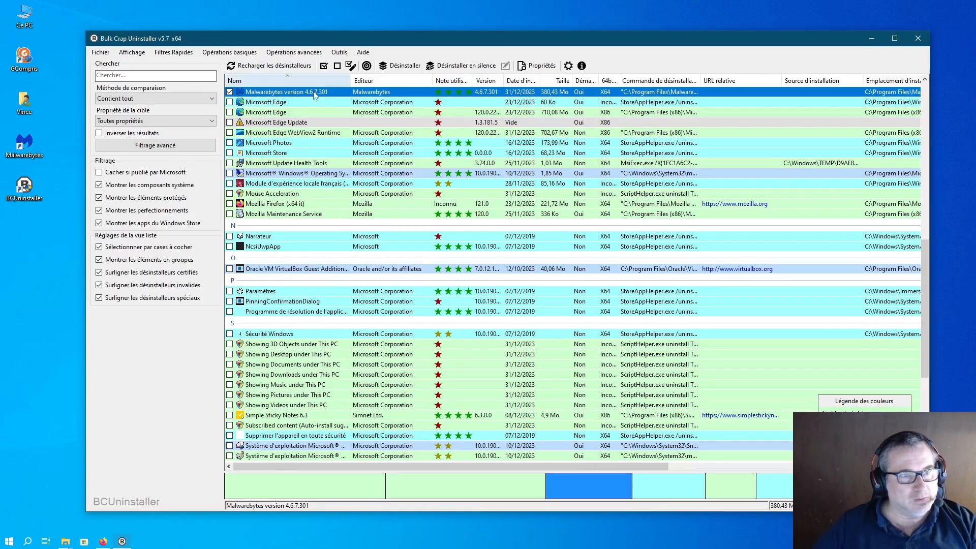
{"action": "scroll", "coordinate": [318, 94], "scroll_direction": "up", "scroll_amount": 7}
{"action": "right_click", "coordinate": [257, 316]}
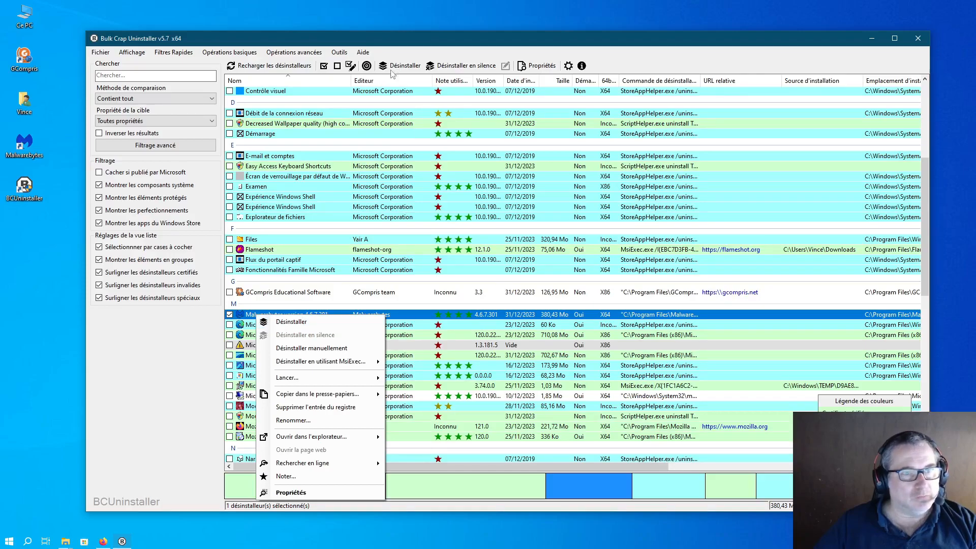
{"action": "left_click", "coordinate": [290, 322]}
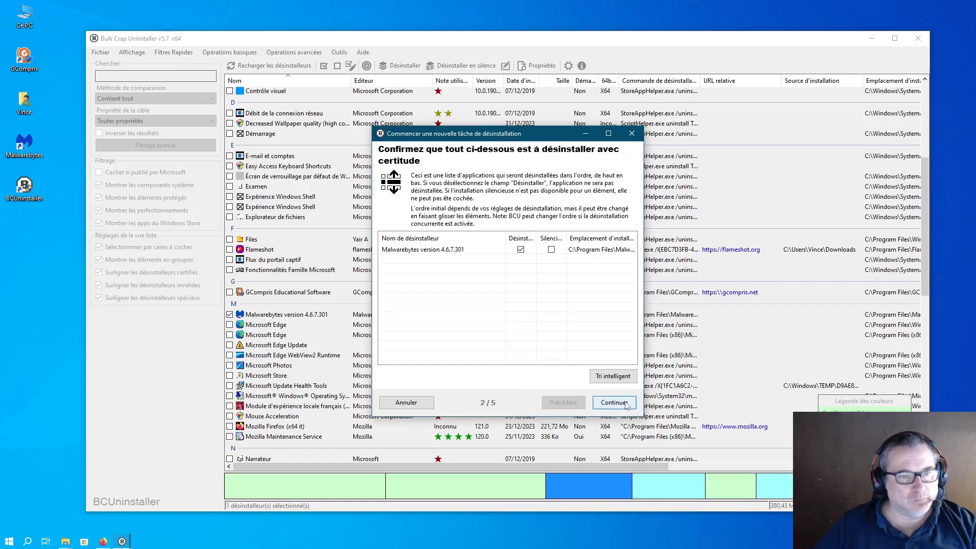
{"action": "left_click", "coordinate": [429, 252]}
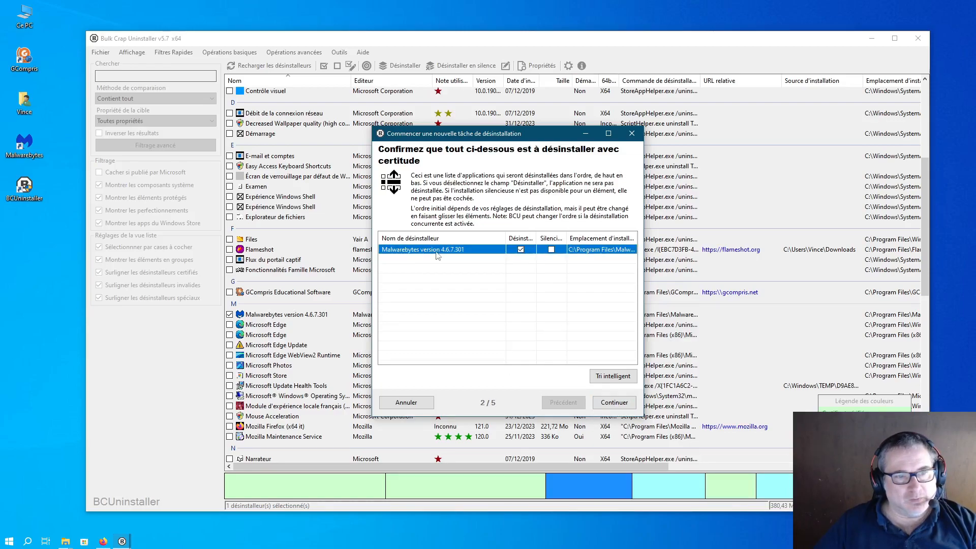
{"action": "left_click", "coordinate": [618, 402]}
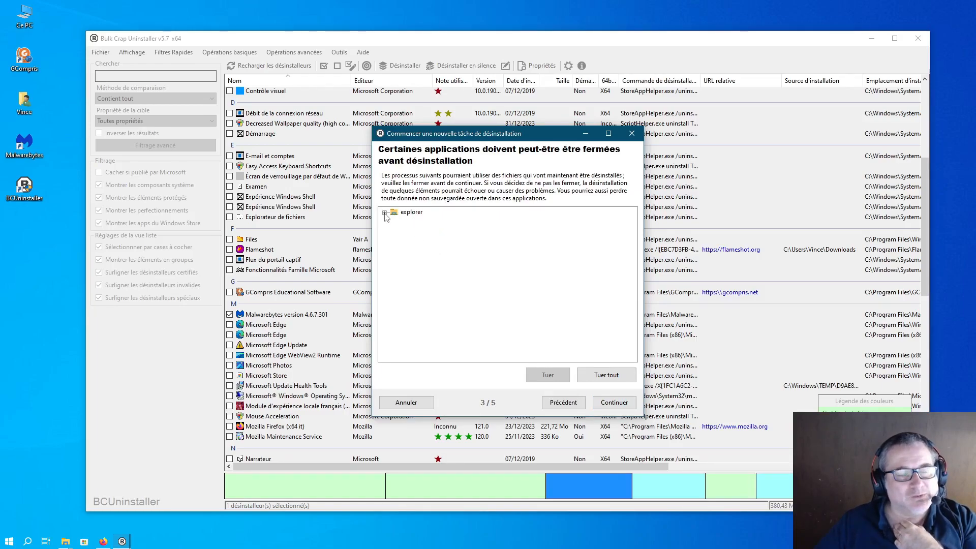
Step: Expand the explorer process group, look over its running applications, and kill the SecurityHealthSystray process
{"action": "left_click", "coordinate": [385, 213]}
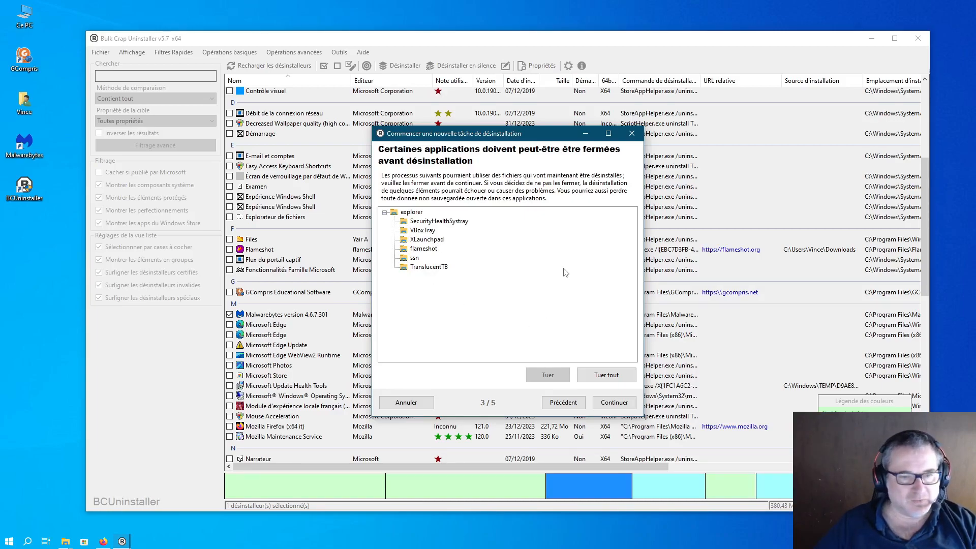
{"action": "left_click", "coordinate": [410, 213]}
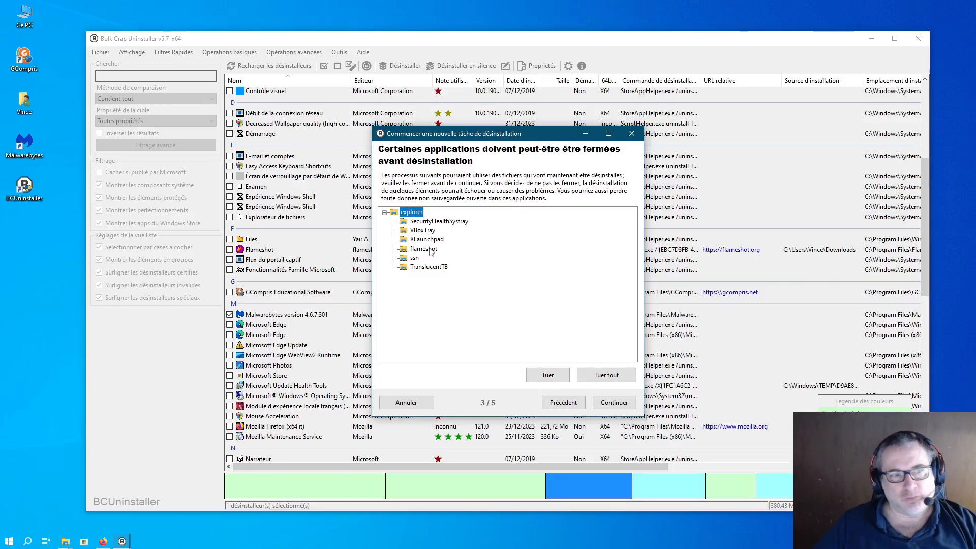
{"action": "left_click", "coordinate": [401, 223]}
{"action": "left_click", "coordinate": [413, 231]}
{"action": "left_click", "coordinate": [417, 241]}
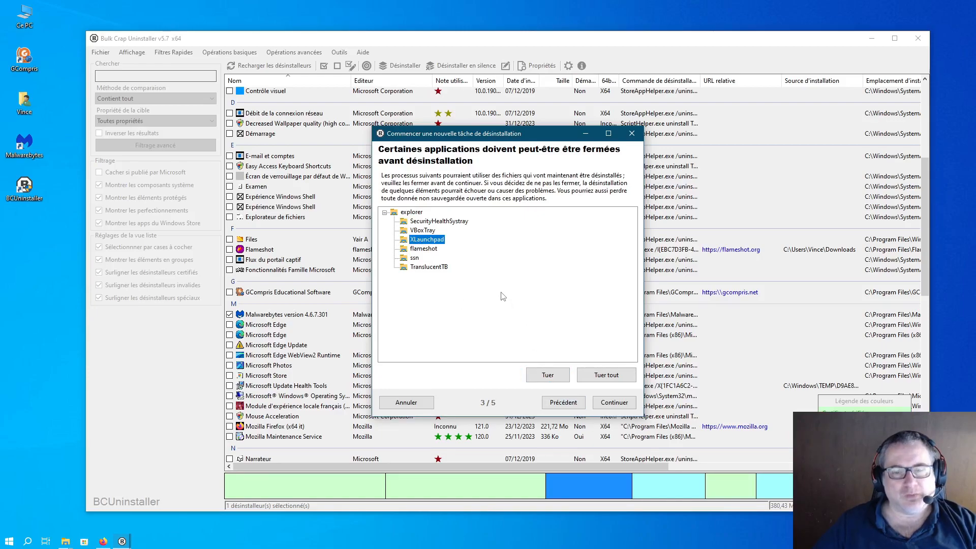
{"action": "left_click", "coordinate": [429, 267]}
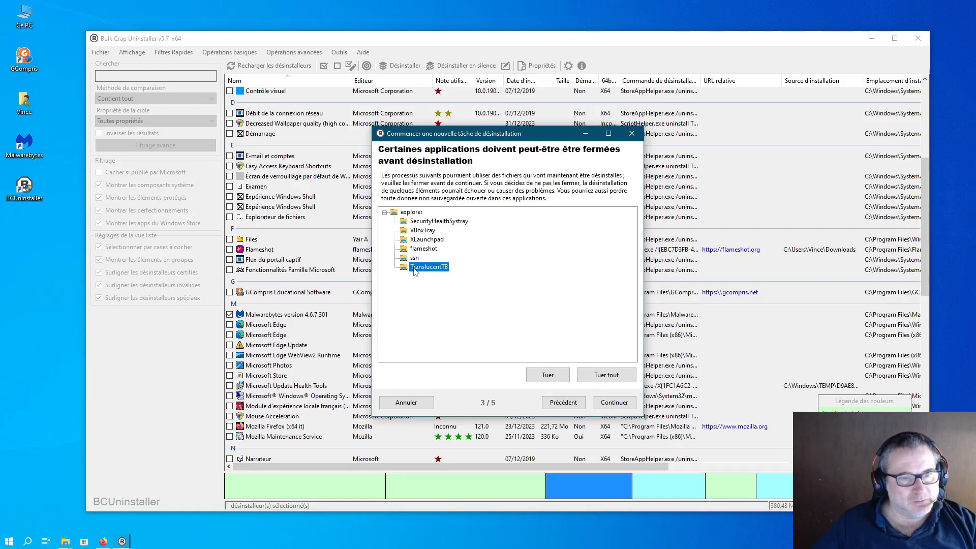
{"action": "left_click", "coordinate": [407, 222]}
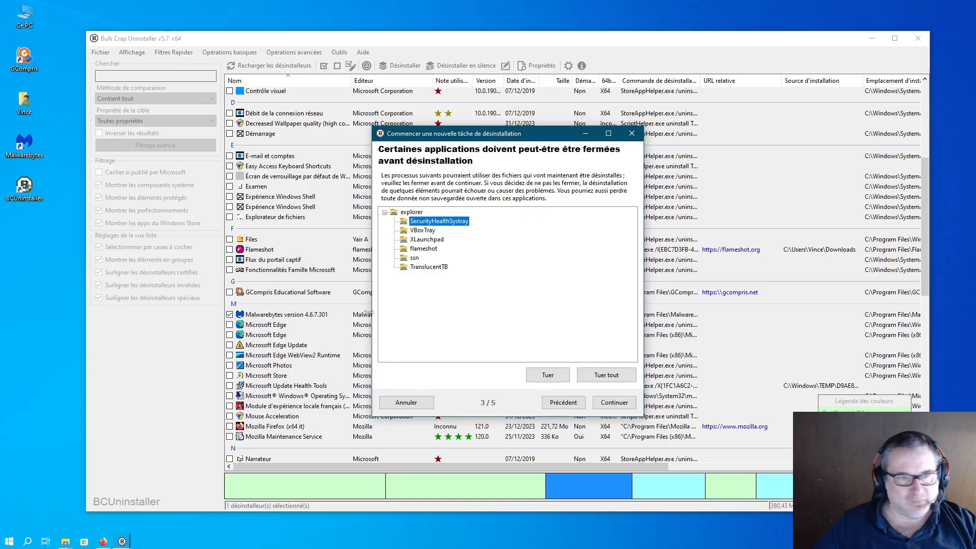
{"action": "left_click", "coordinate": [555, 377]}
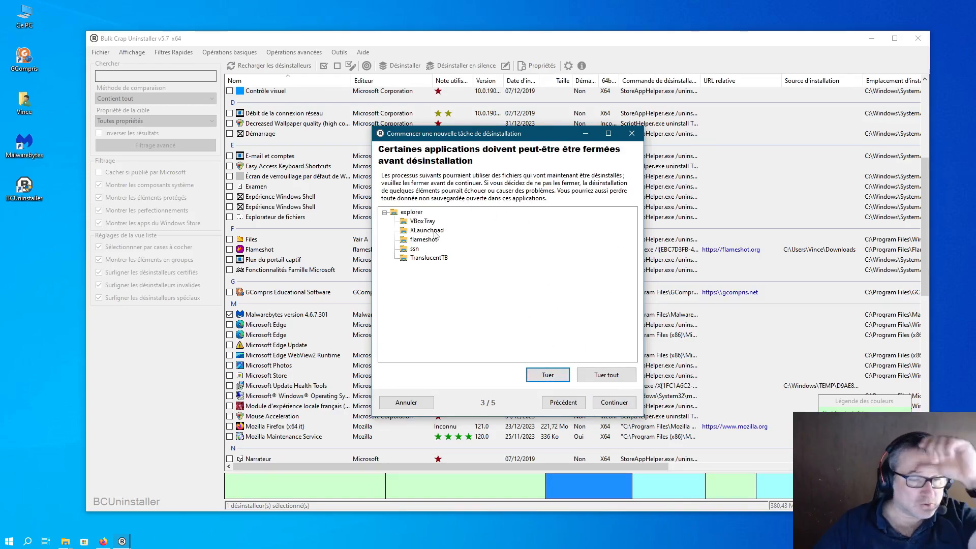
Step: Leave the remaining processes running, accept the default uninstall settings, and launch the uninstallation task
{"action": "left_click", "coordinate": [629, 404]}
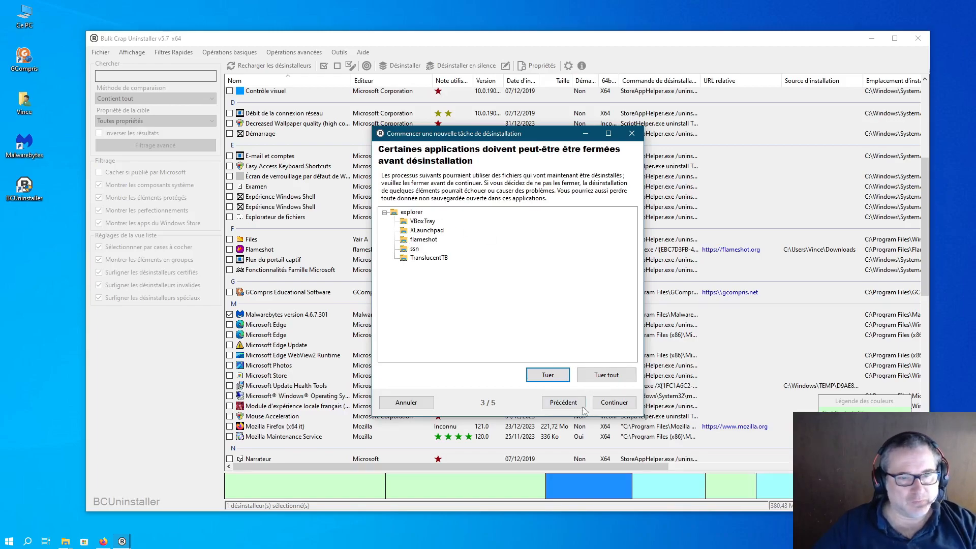
{"action": "left_click", "coordinate": [616, 404]}
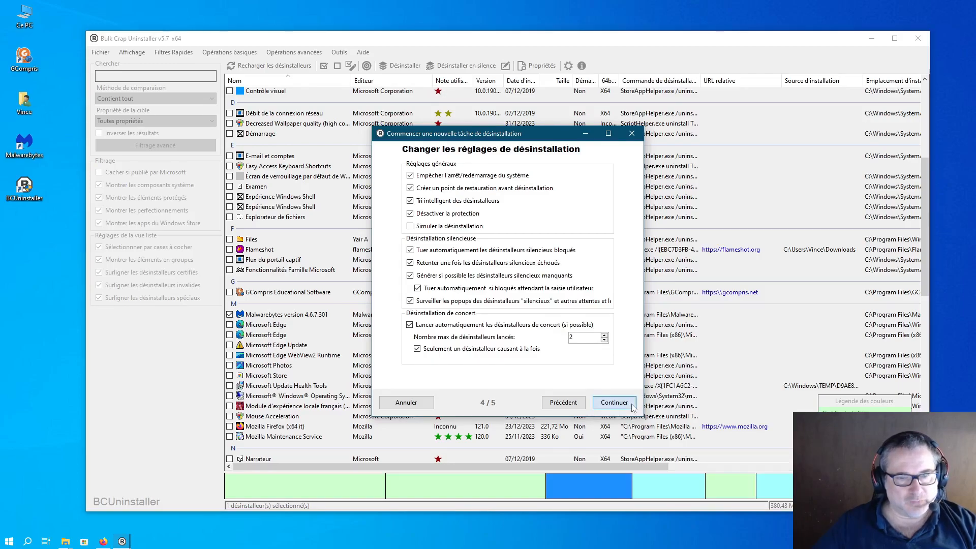
{"action": "left_click", "coordinate": [615, 402]}
{"action": "left_click", "coordinate": [530, 370]}
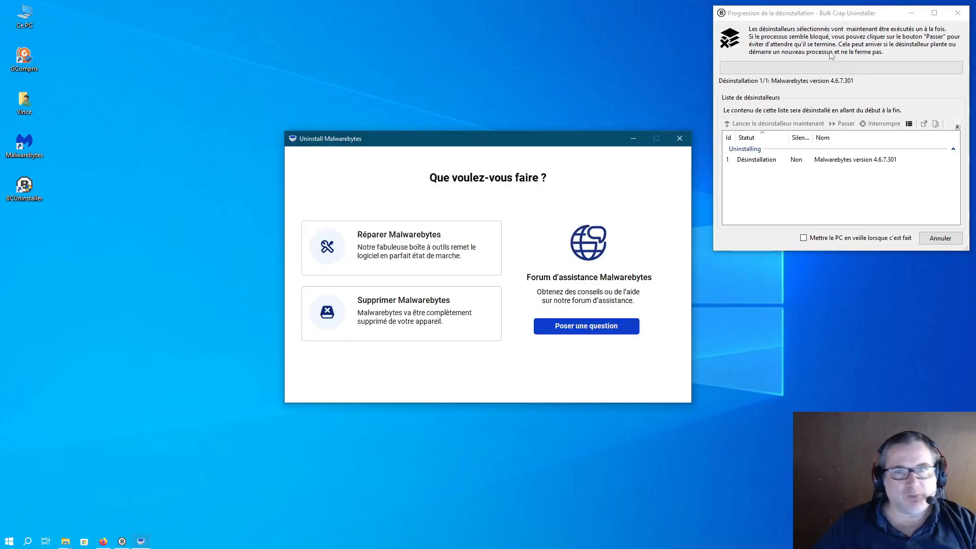
Step: Choose to remove Malwarebytes in its own uninstaller, insist on uninstalling despite the Premium trial offer, and skip the reason question
{"action": "mouse_move", "coordinate": [431, 142]}
{"action": "left_mouse_down"}
{"action": "mouse_move", "coordinate": [434, 119]}
{"action": "mouse_move", "coordinate": [432, 147]}
{"action": "mouse_move", "coordinate": [410, 146]}
{"action": "mouse_move", "coordinate": [421, 136]}
{"action": "left_mouse_up"}
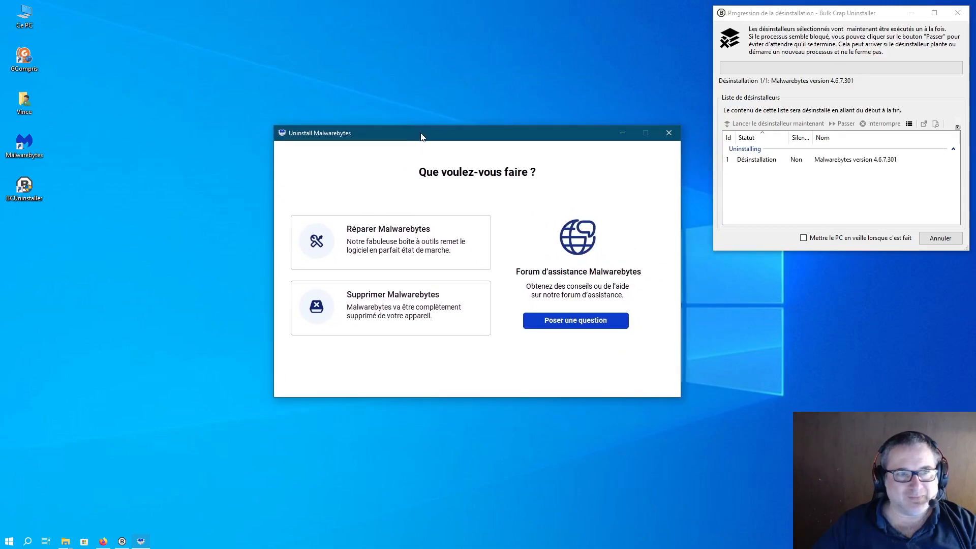
{"action": "left_click", "coordinate": [363, 303]}
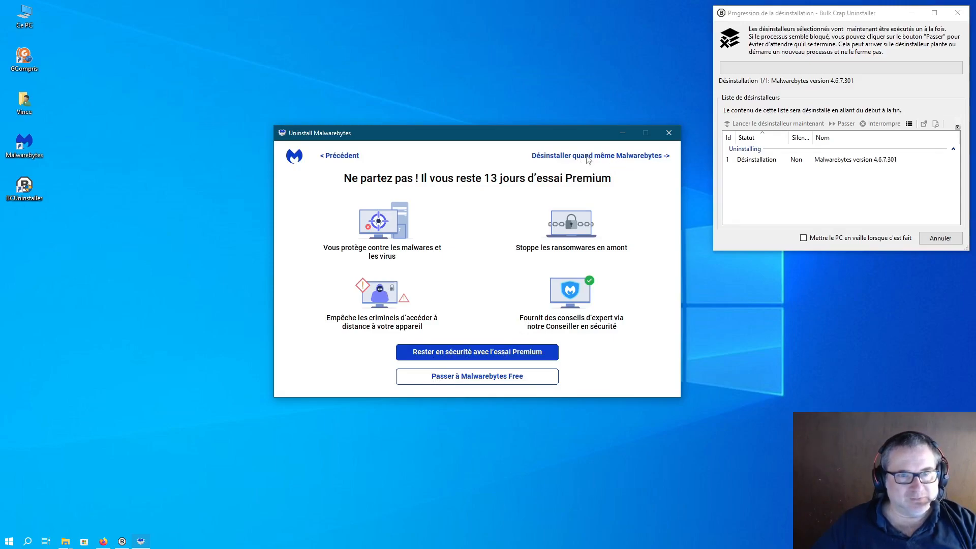
{"action": "left_click", "coordinate": [610, 157]}
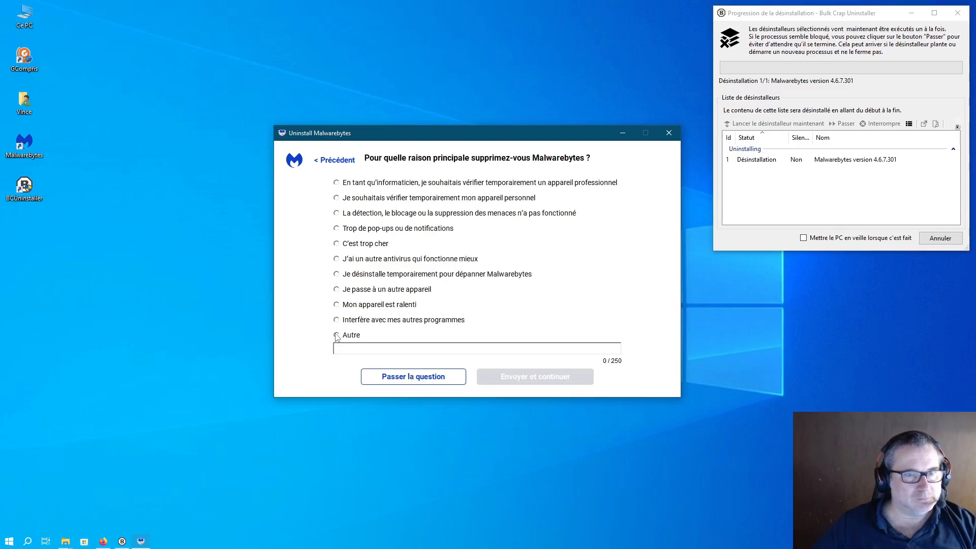
{"action": "left_click", "coordinate": [381, 375]}
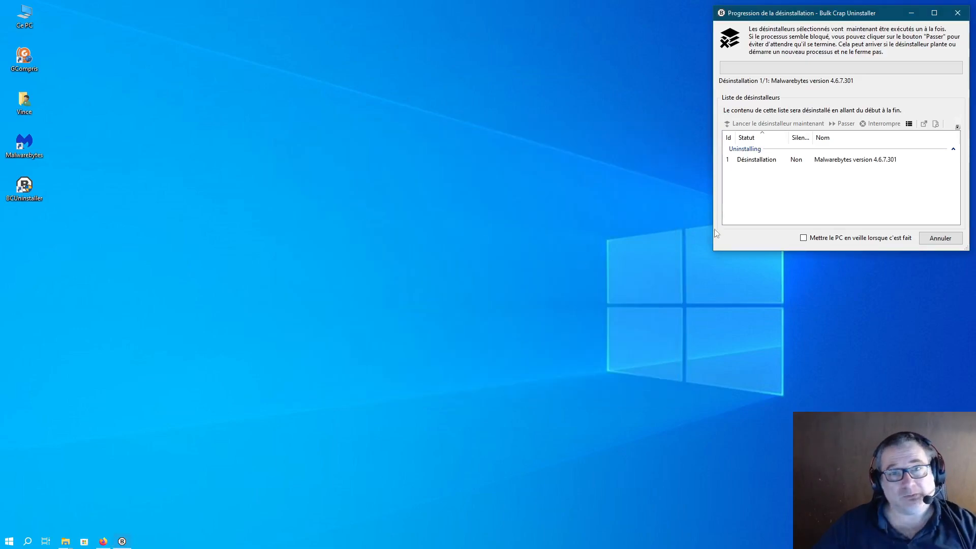
Step: Place the uninstall progress window beside the Malwarebytes Setup window and start the Malwarebytes removal
{"action": "left_click_drag", "start_coordinate": [787, 15], "coordinate": [776, 166]}
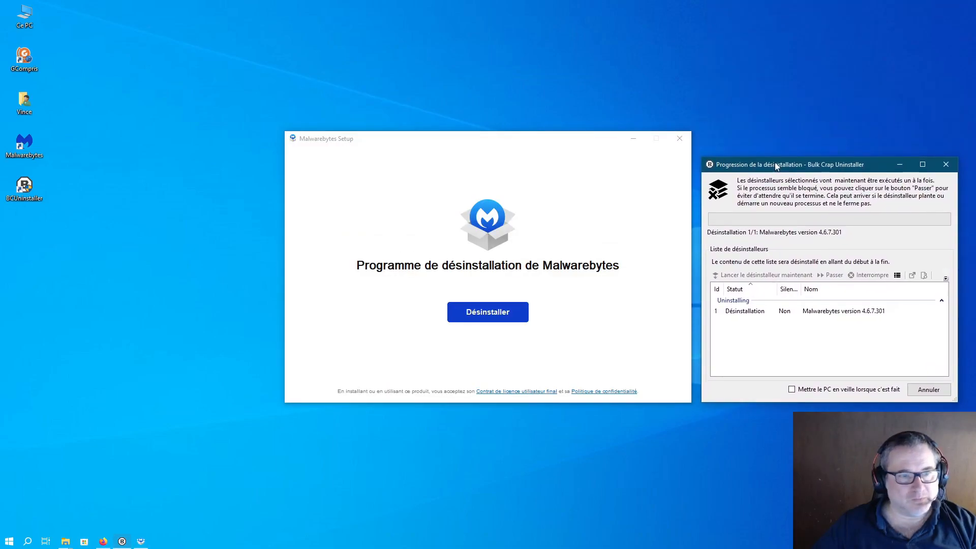
{"action": "left_click", "coordinate": [506, 315]}
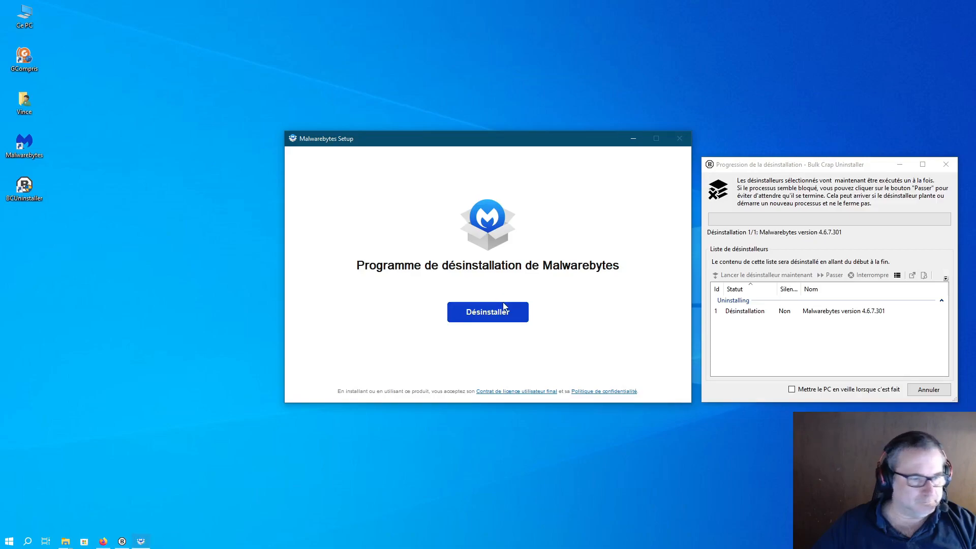
{"action": "left_click", "coordinate": [503, 305]}
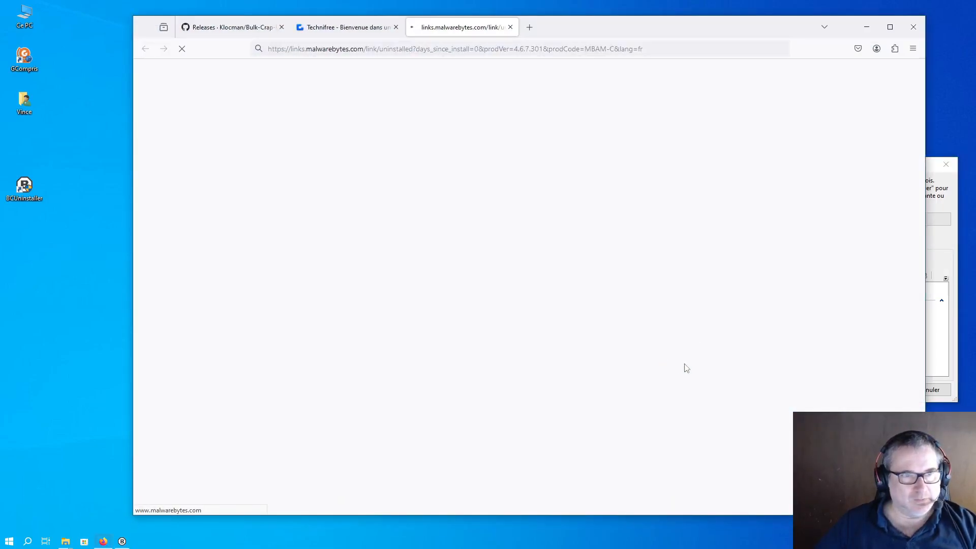
Step: Close the Malwarebytes uninstall web page and minimise the browser
{"action": "left_click", "coordinate": [511, 27]}
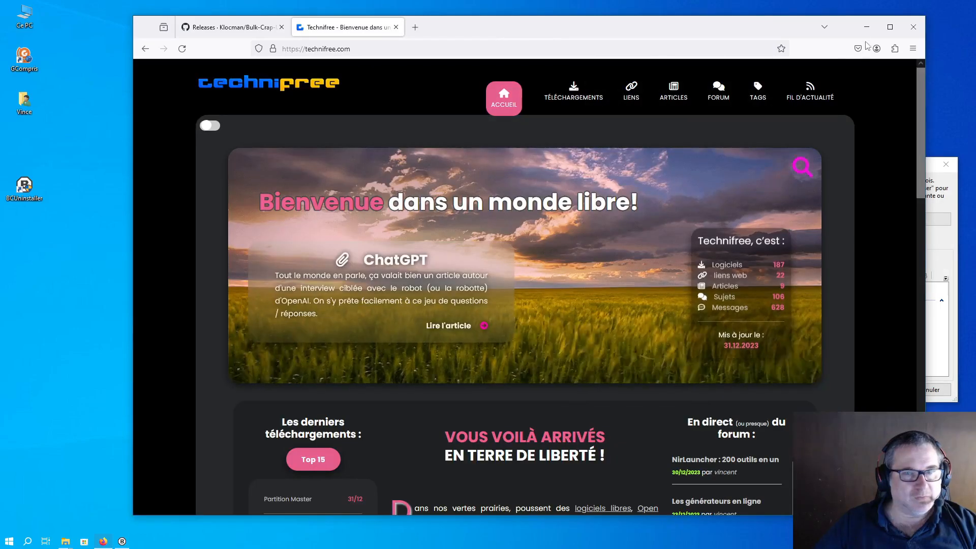
{"action": "left_click", "coordinate": [867, 26]}
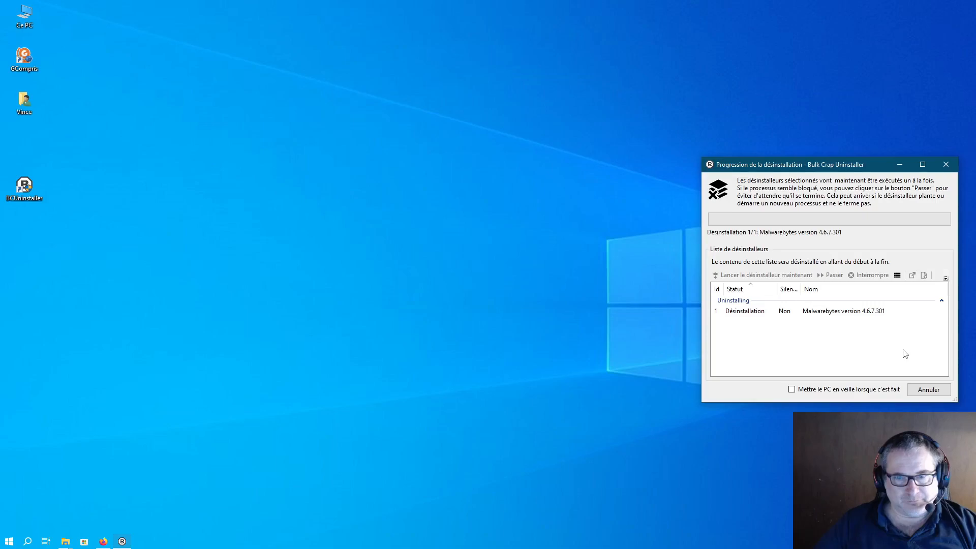
Step: Close the uninstall progress window, agree to view the leftovers with the choice remembered, and review the Malwarebytes leftover list
{"action": "left_click_drag", "start_coordinate": [798, 165], "coordinate": [725, 93]}
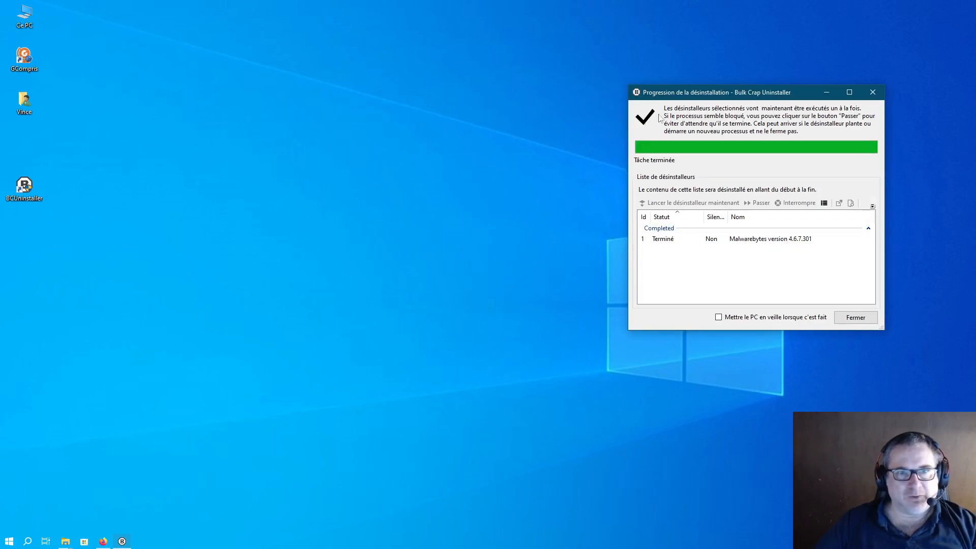
{"action": "left_click", "coordinate": [873, 321]}
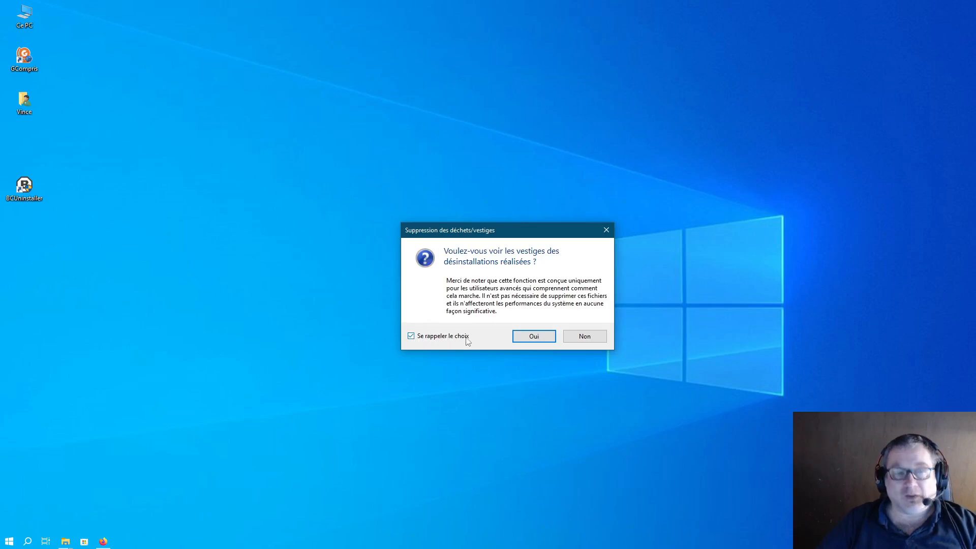
{"action": "left_click", "coordinate": [540, 339]}
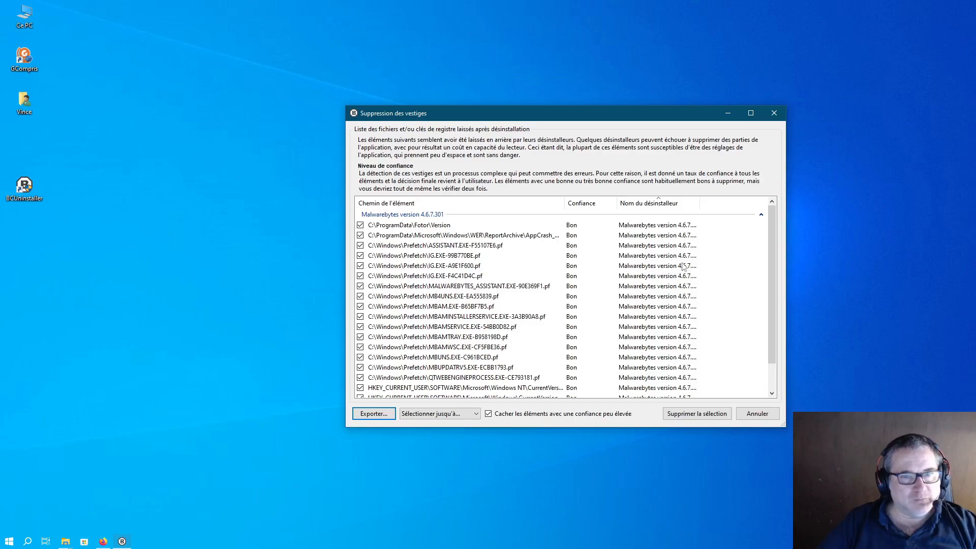
{"action": "scroll", "coordinate": [437, 258], "scroll_direction": "down", "scroll_amount": 1}
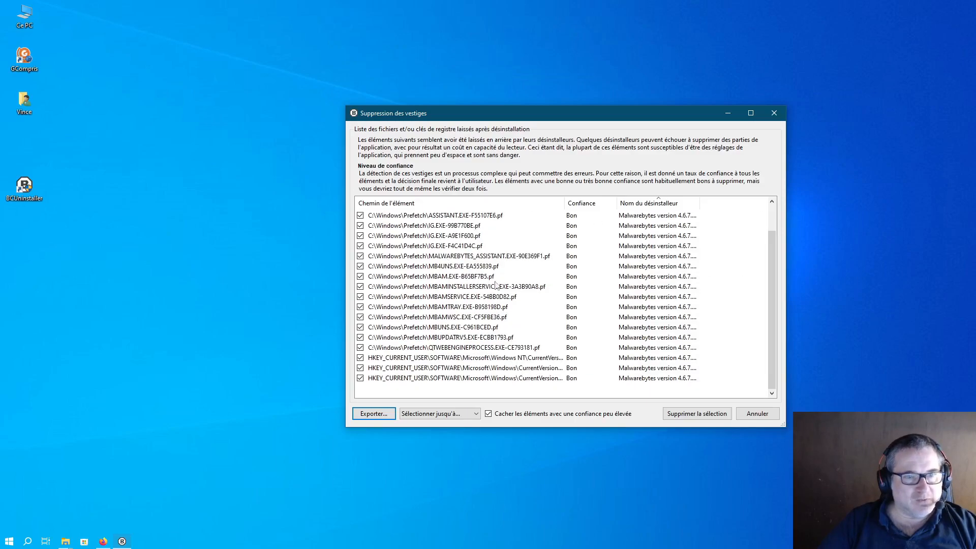
{"action": "scroll", "coordinate": [591, 308], "scroll_direction": "up", "scroll_amount": 1}
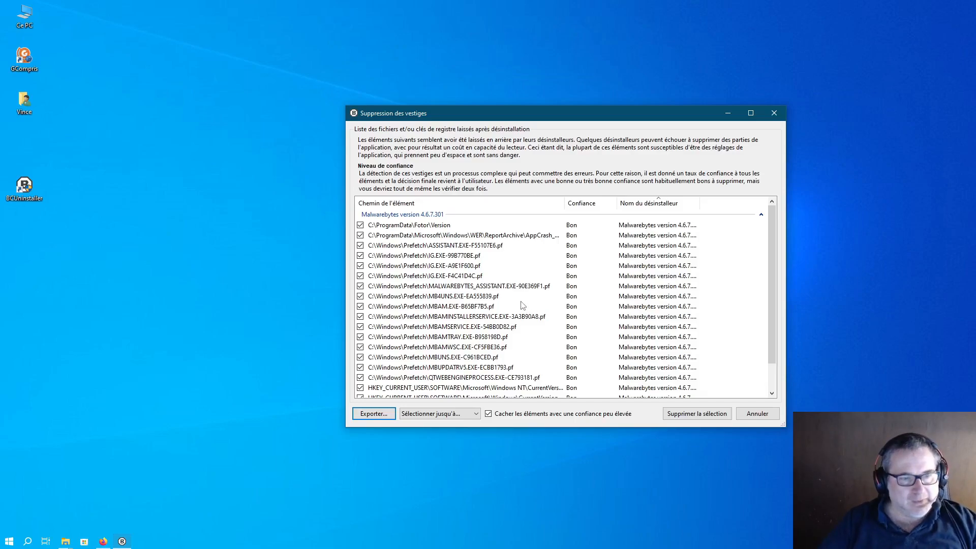
Step: Delete all ticked Malwarebytes leftovers without creating a registry backup
{"action": "left_click", "coordinate": [715, 413]}
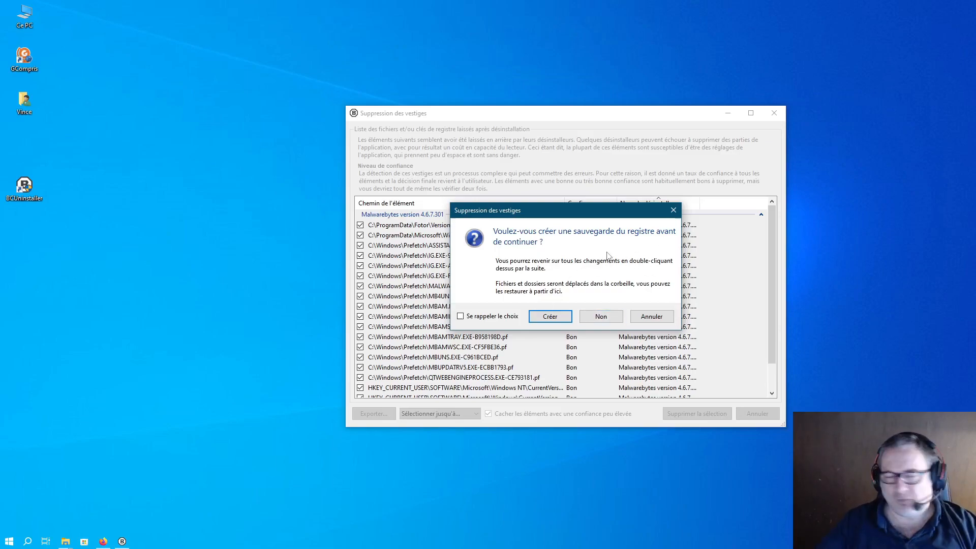
{"action": "left_click", "coordinate": [555, 315]}
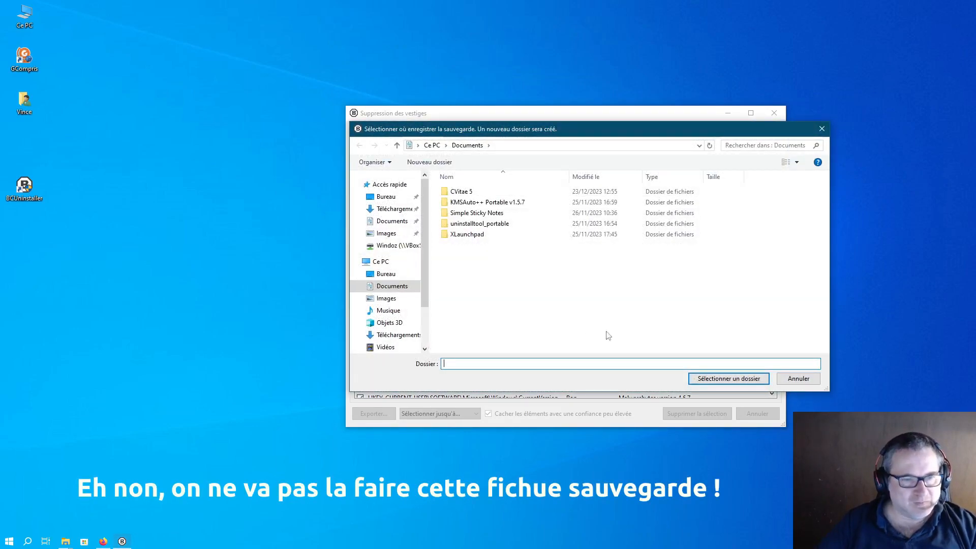
{"action": "left_click", "coordinate": [798, 378]}
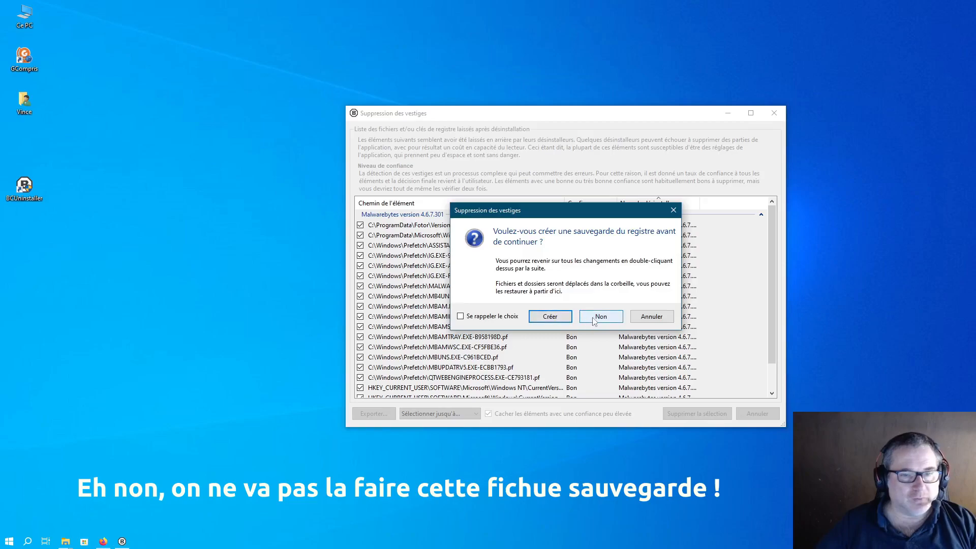
{"action": "left_click", "coordinate": [593, 318]}
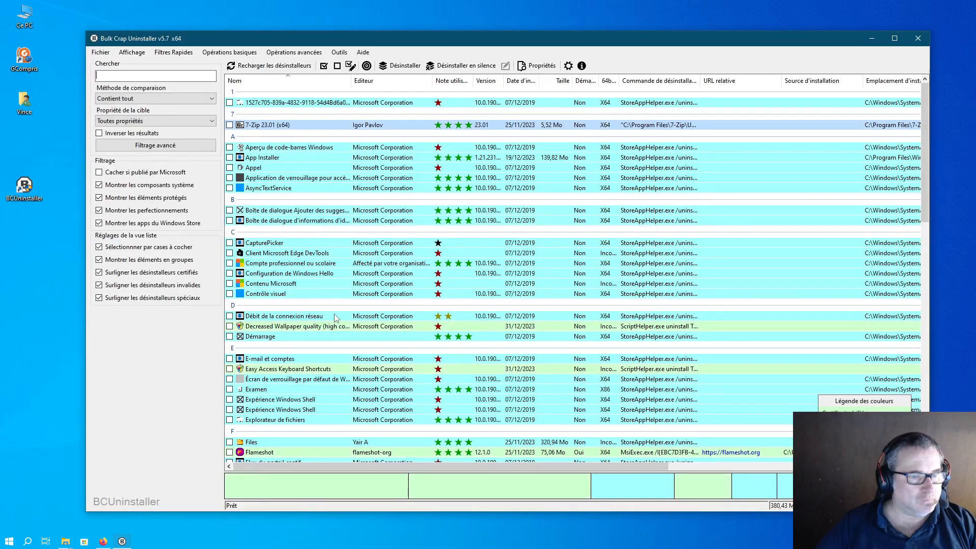
Step: Check the list of uninstallers for Malwarebytes, looking through the M entries and the ones that follow
{"action": "scroll", "coordinate": [333, 399], "scroll_direction": "down", "scroll_amount": 9}
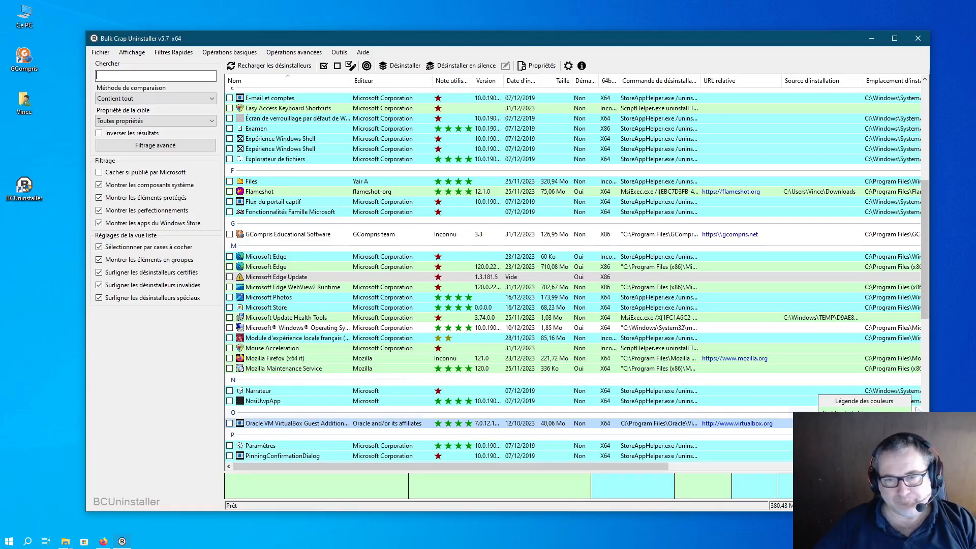
{"action": "scroll", "coordinate": [701, 238], "scroll_direction": "down", "scroll_amount": 8}
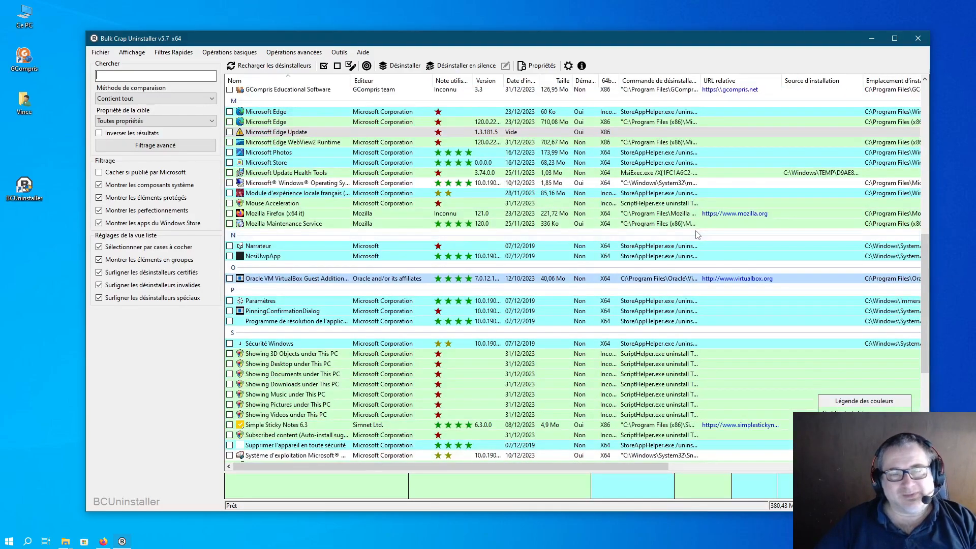
{"action": "scroll", "coordinate": [698, 233], "scroll_direction": "down", "scroll_amount": 3}
{"action": "scroll", "coordinate": [331, 257], "scroll_direction": "up", "scroll_amount": 9}
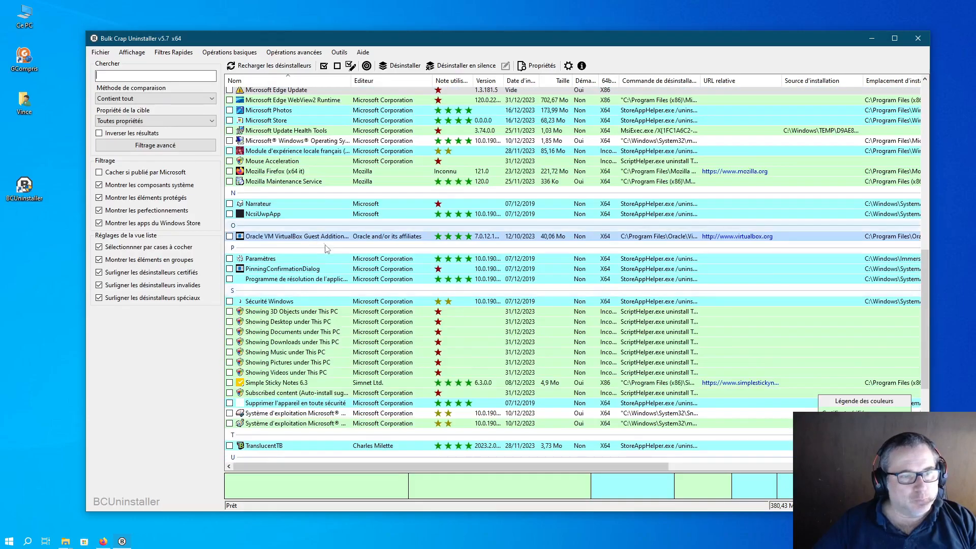
Step: Tick GCompris Educational Software in the list of uninstallers and rate it "Utile | Bonne qualité"
{"action": "scroll", "coordinate": [331, 257], "scroll_direction": "up", "scroll_amount": 8}
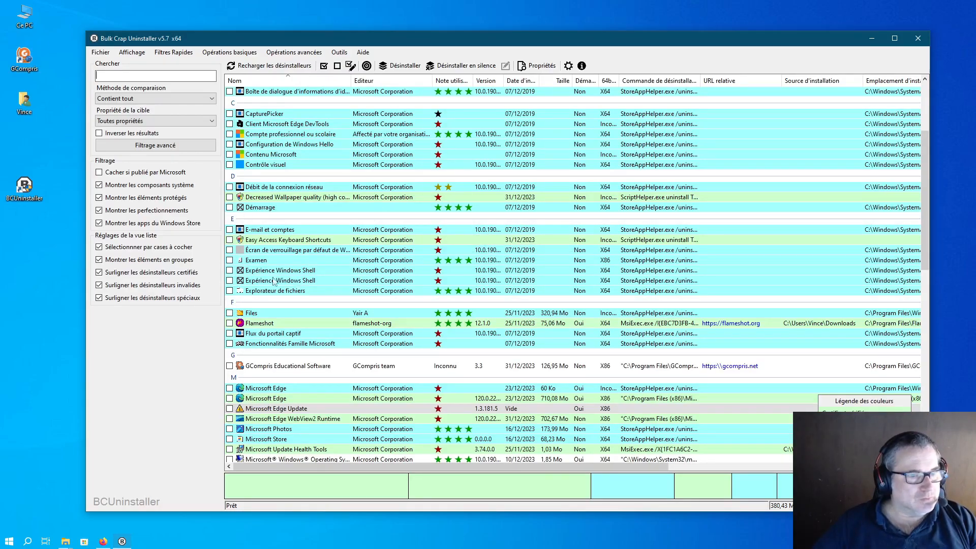
{"action": "scroll", "coordinate": [274, 266], "scroll_direction": "down", "scroll_amount": 5}
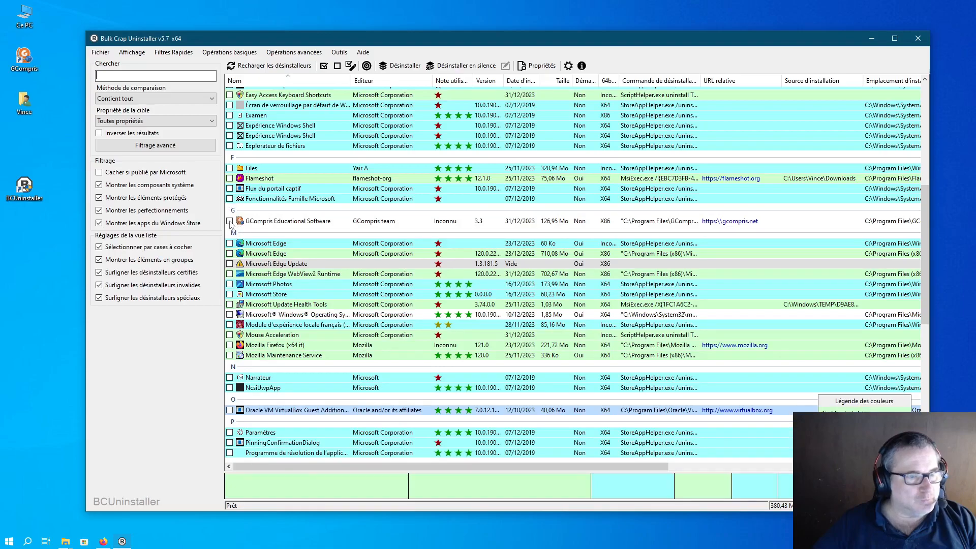
{"action": "left_click", "coordinate": [229, 221]}
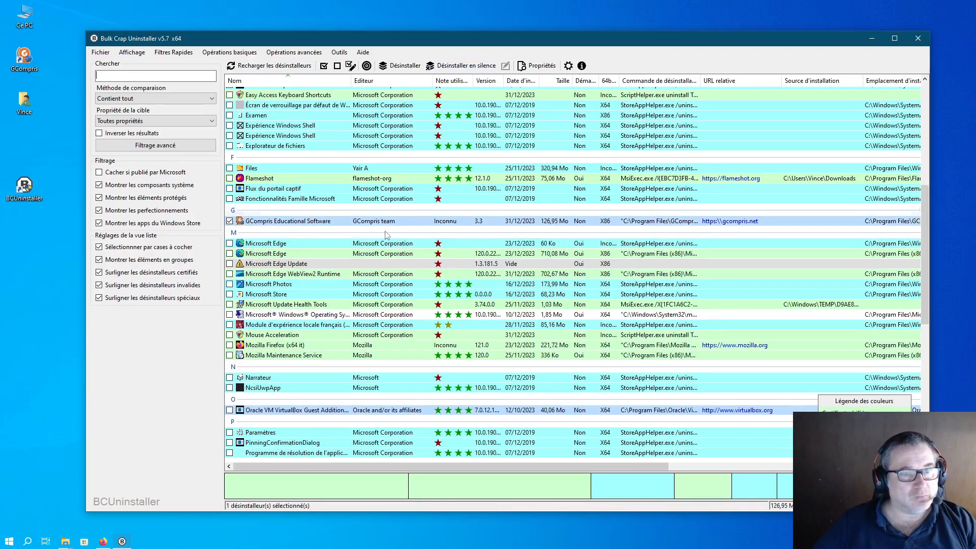
{"action": "left_click", "coordinate": [444, 224]}
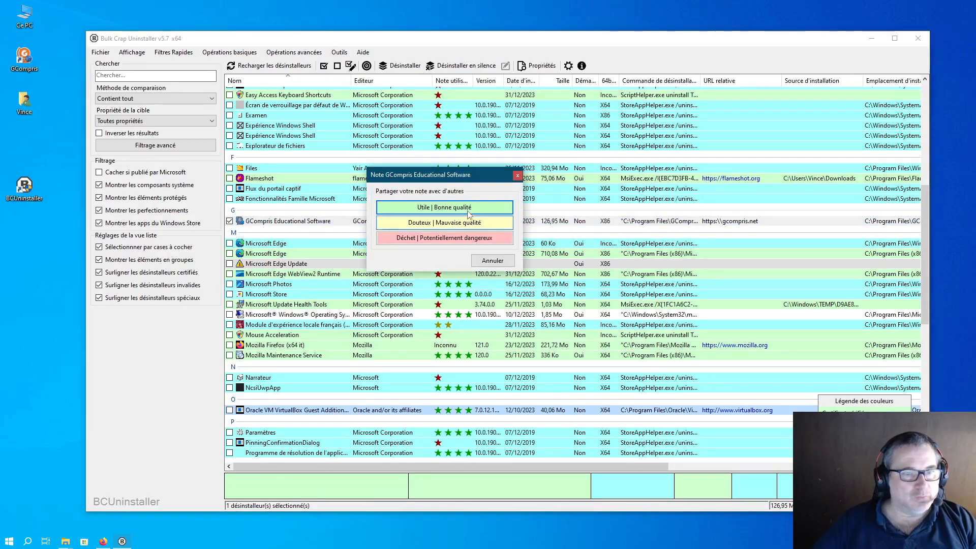
{"action": "left_click", "coordinate": [472, 216]}
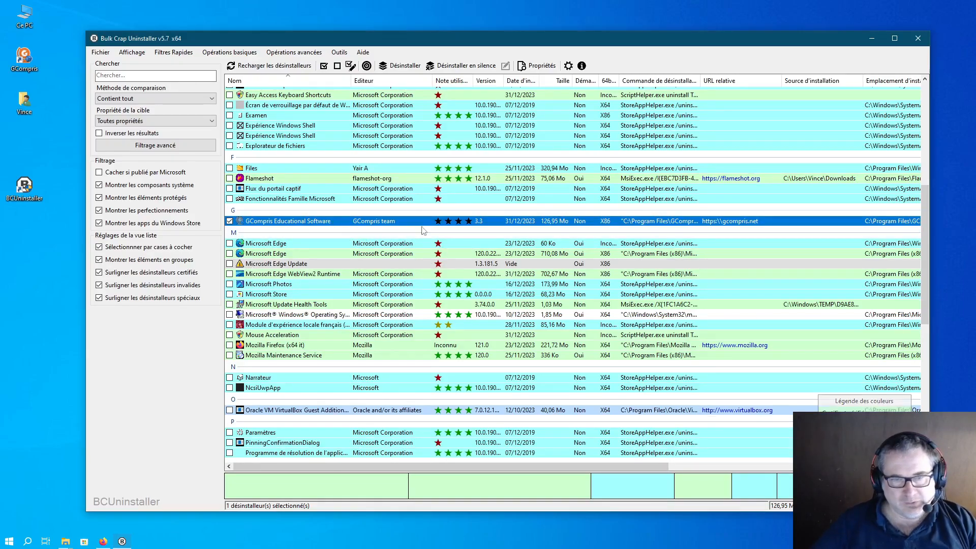
Step: Uninstall GCompris Educational Software silently, accepting the confirmation pages through to the start of the uninstallation
{"action": "right_click", "coordinate": [320, 223]}
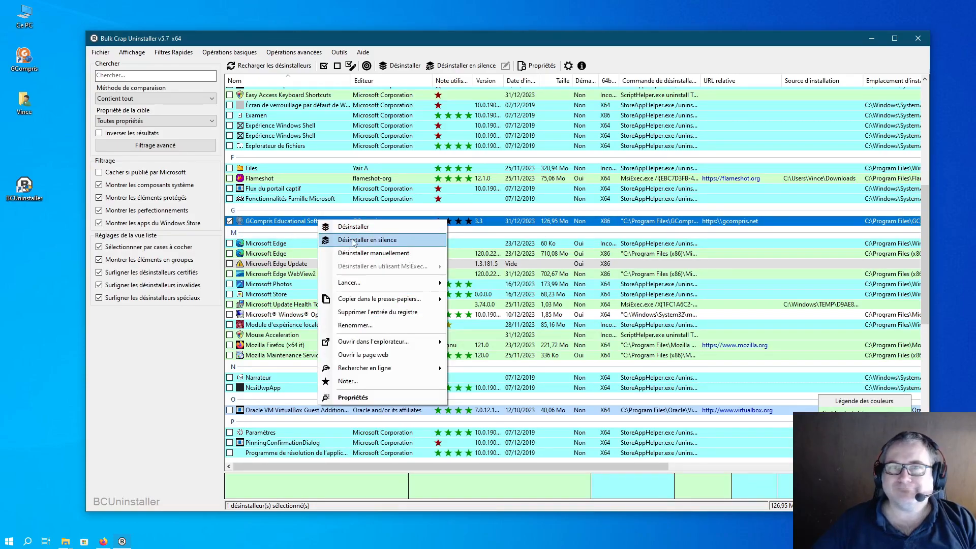
{"action": "left_click", "coordinate": [354, 240]}
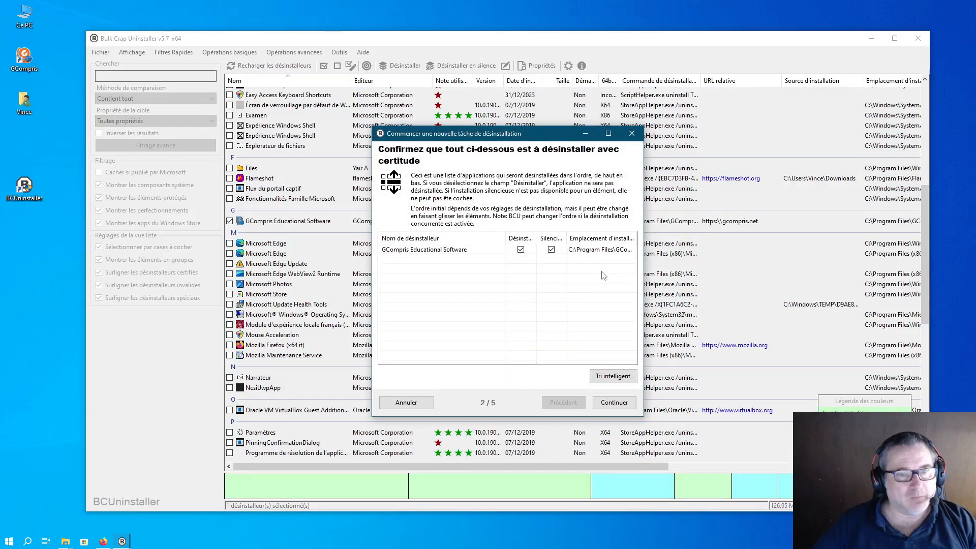
{"action": "left_click", "coordinate": [614, 402]}
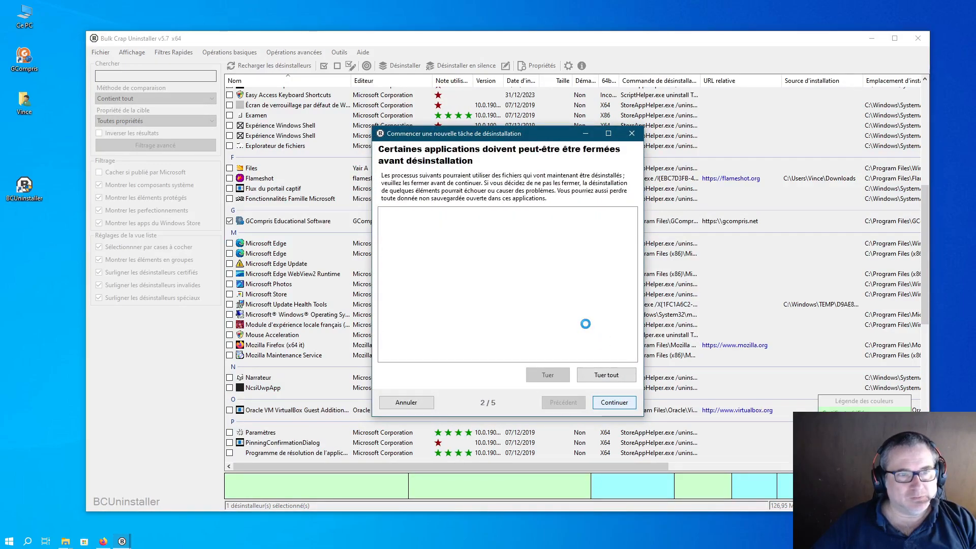
{"action": "left_click", "coordinate": [615, 402]}
{"action": "left_click", "coordinate": [486, 377]}
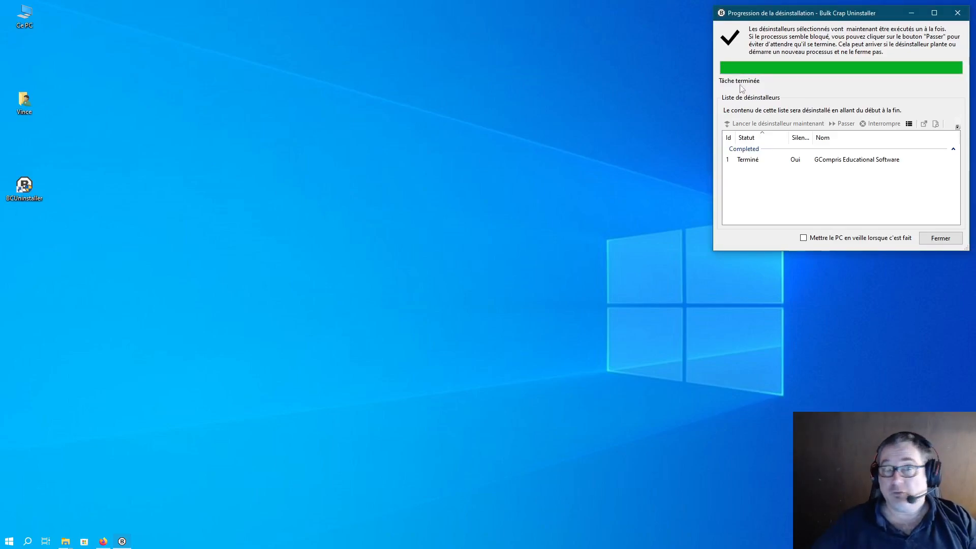
Step: Close the uninstall progress window and delete all ticked GCompris leftovers without creating a registry backup
{"action": "left_click", "coordinate": [935, 239]}
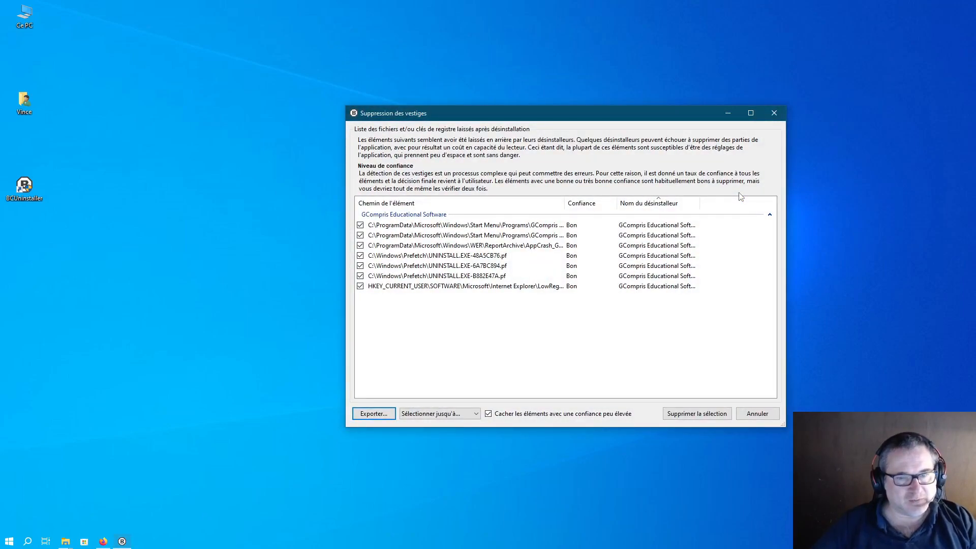
{"action": "left_click", "coordinate": [706, 415]}
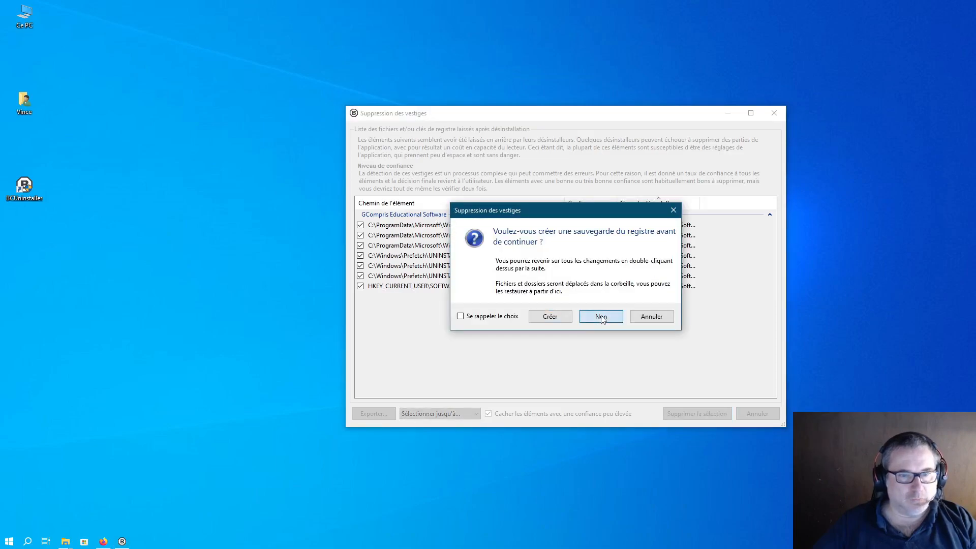
{"action": "left_click", "coordinate": [602, 317]}
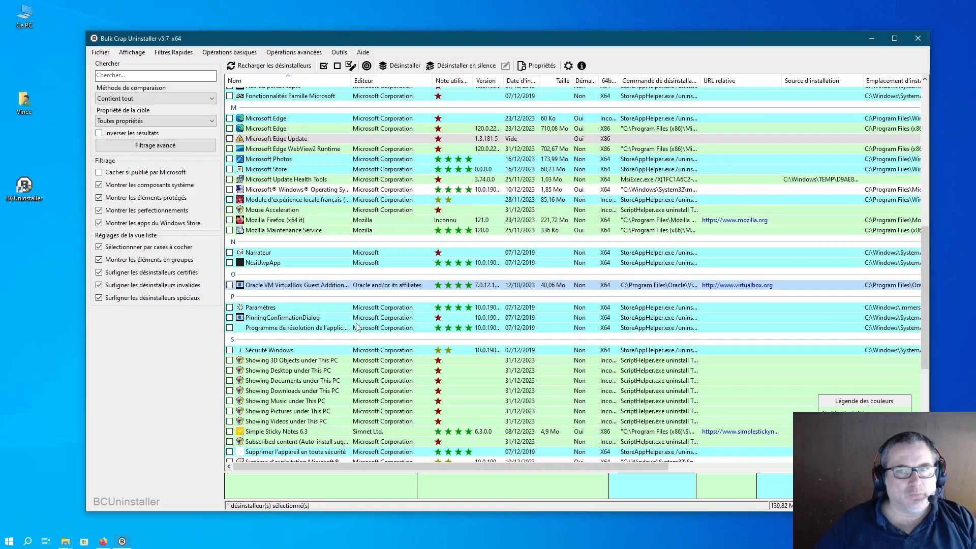
Step: Look through the whole list of uninstallers from A to X to check the programs that remain
{"action": "scroll", "coordinate": [661, 257], "scroll_direction": "down", "scroll_amount": 7}
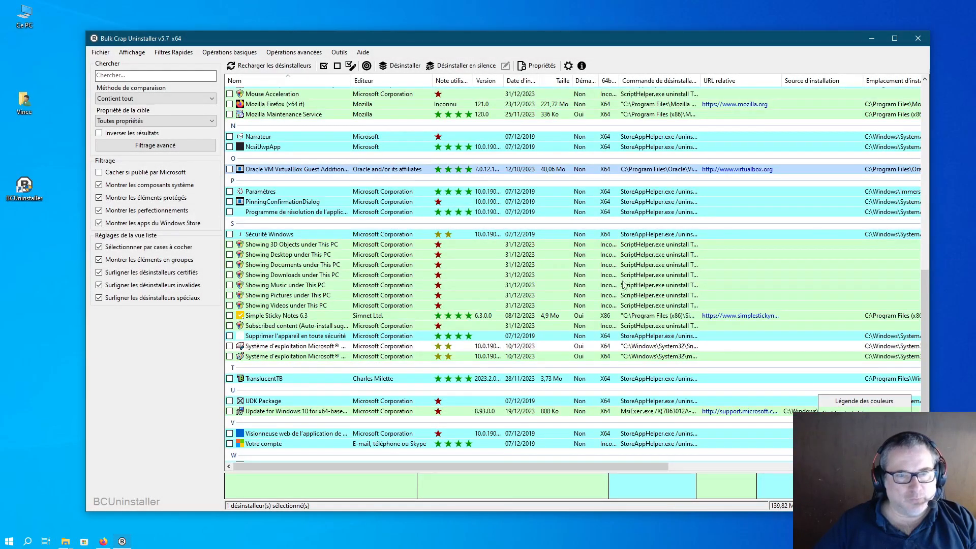
{"action": "scroll", "coordinate": [336, 206], "scroll_direction": "up", "scroll_amount": 5}
{"action": "scroll", "coordinate": [335, 207], "scroll_direction": "up", "scroll_amount": 20}
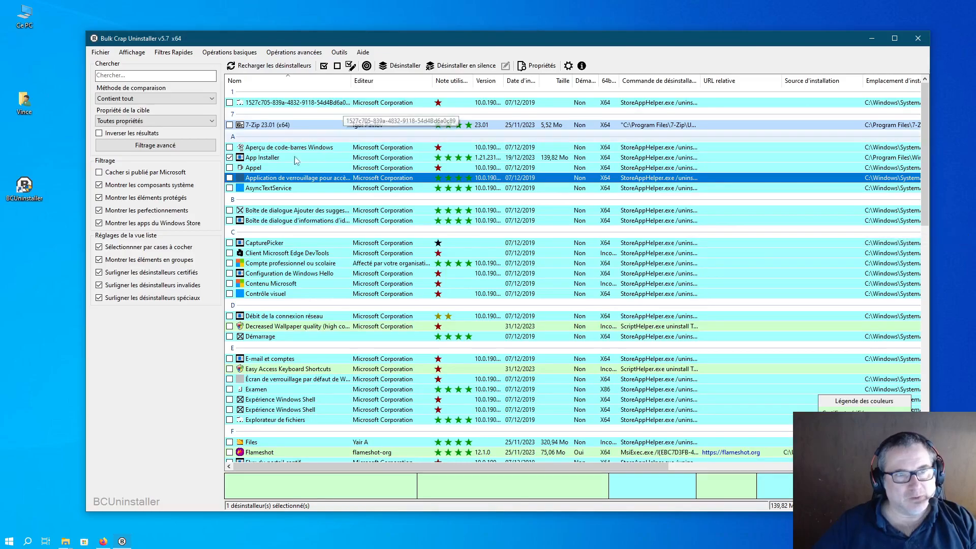
{"action": "scroll", "coordinate": [366, 438], "scroll_direction": "down", "scroll_amount": 5}
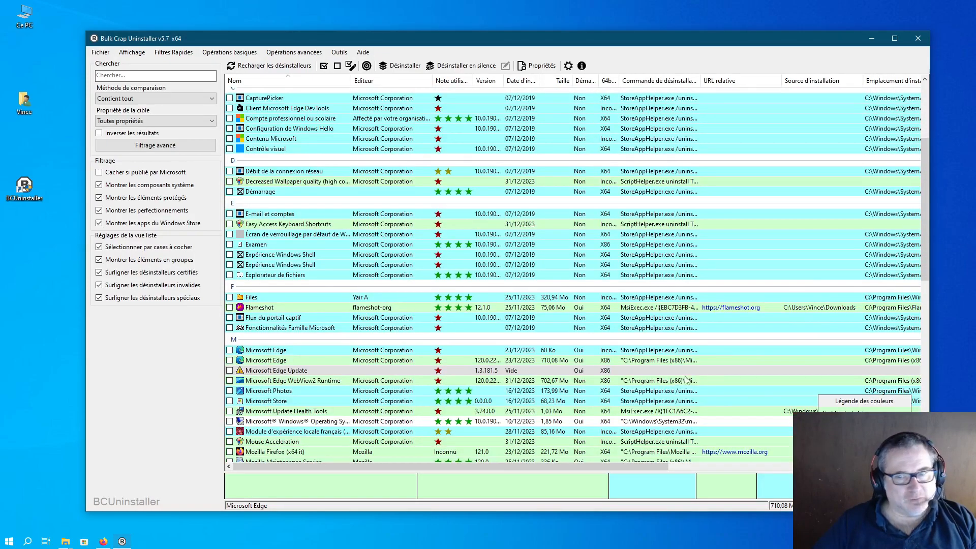
{"action": "scroll", "coordinate": [504, 318], "scroll_direction": "up", "scroll_amount": 5}
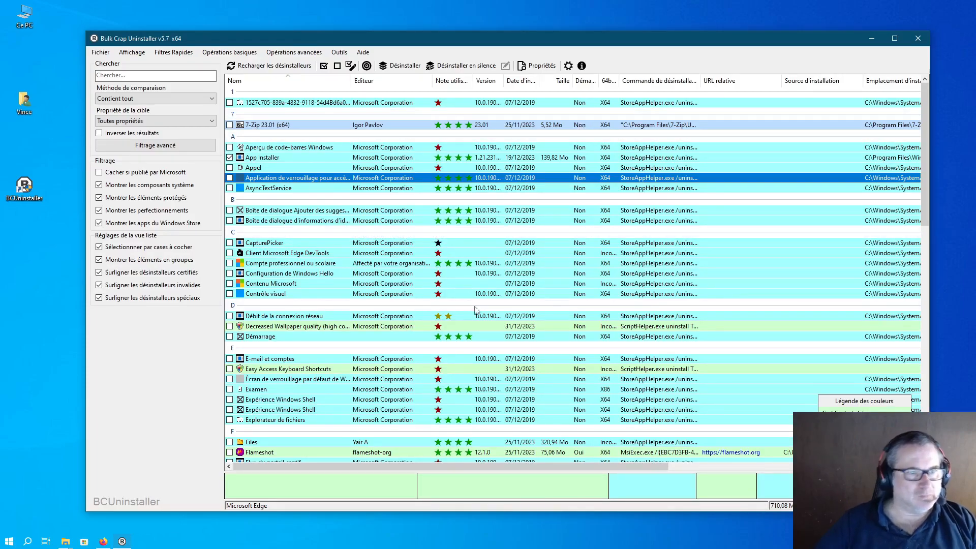
{"action": "scroll", "coordinate": [404, 339], "scroll_direction": "down", "scroll_amount": 10}
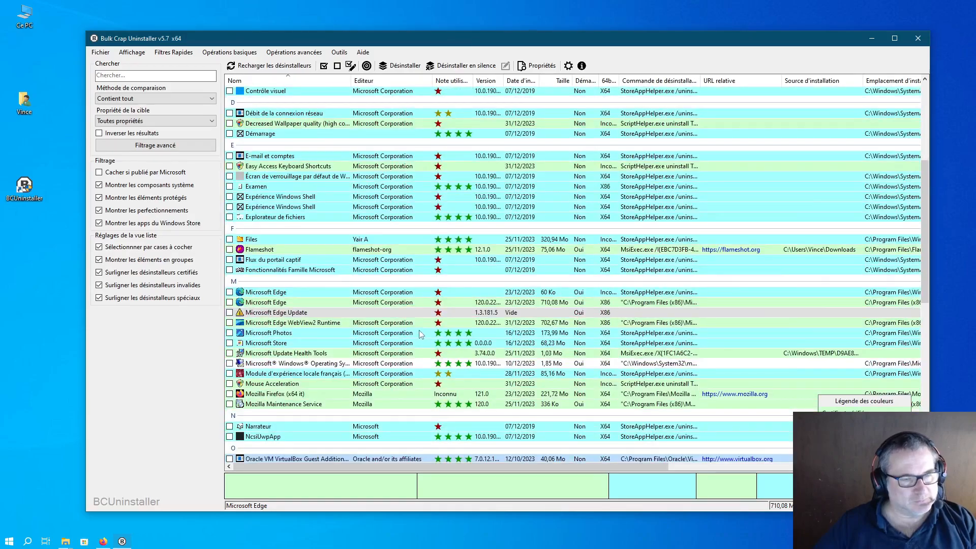
{"action": "scroll", "coordinate": [422, 336], "scroll_direction": "down", "scroll_amount": 3}
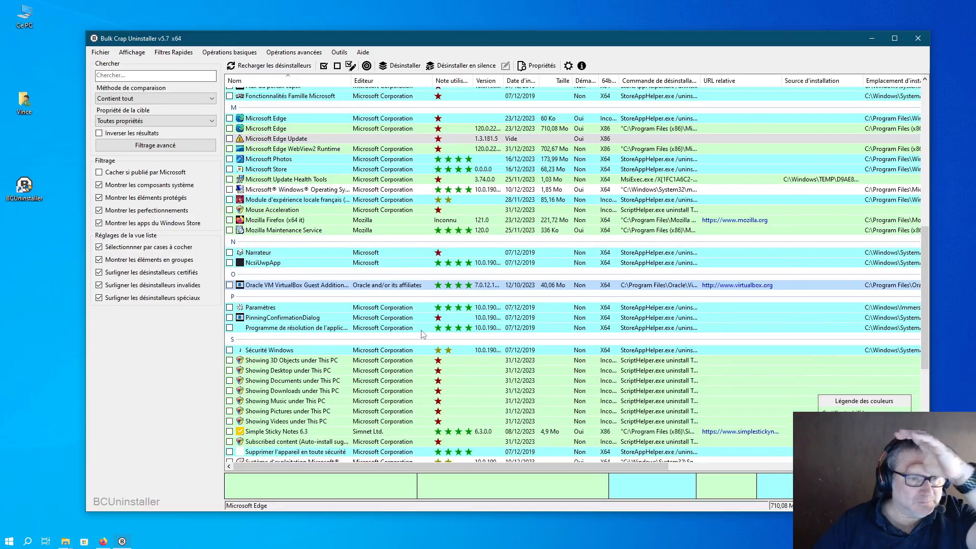
{"action": "scroll", "coordinate": [422, 334], "scroll_direction": "down", "scroll_amount": 8}
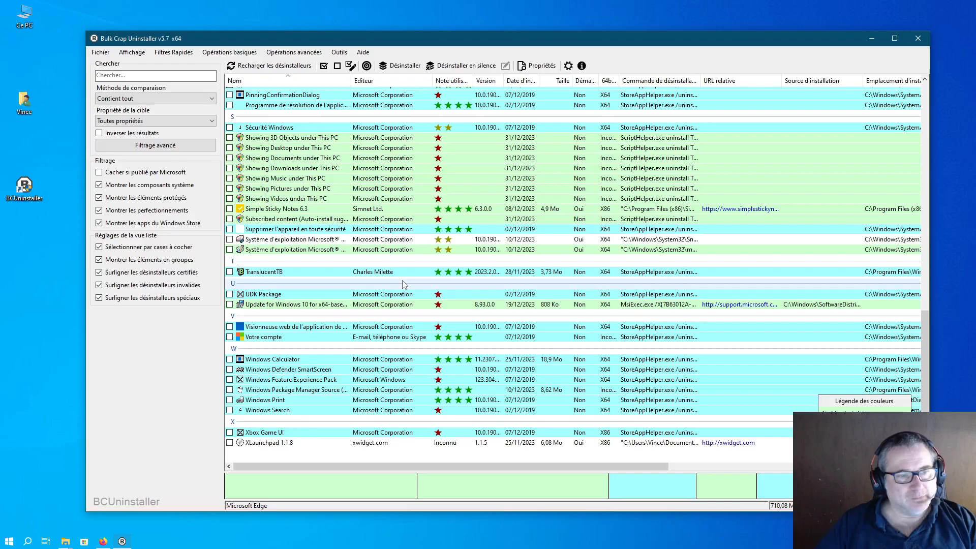
{"action": "scroll", "coordinate": [364, 359], "scroll_direction": "up", "scroll_amount": 10}
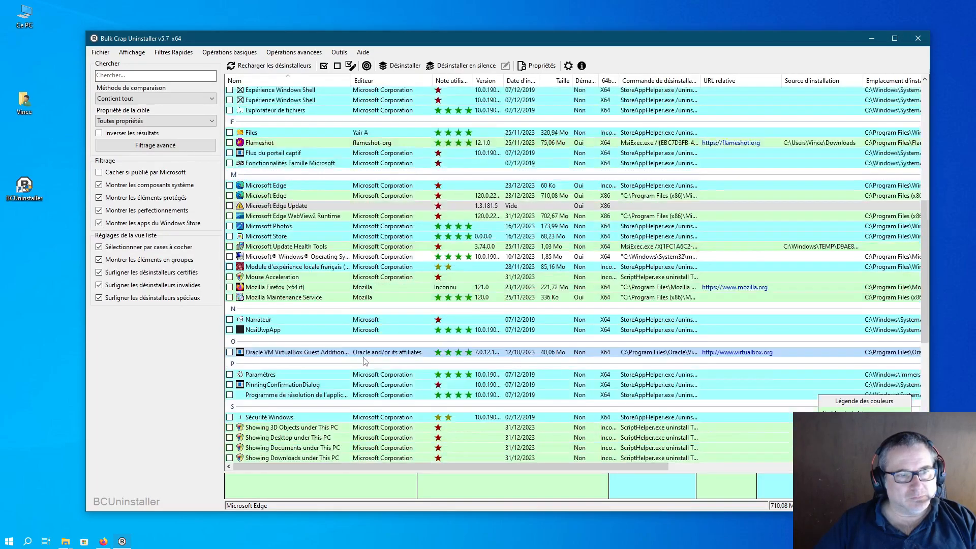
{"action": "scroll", "coordinate": [364, 359], "scroll_direction": "up", "scroll_amount": 10}
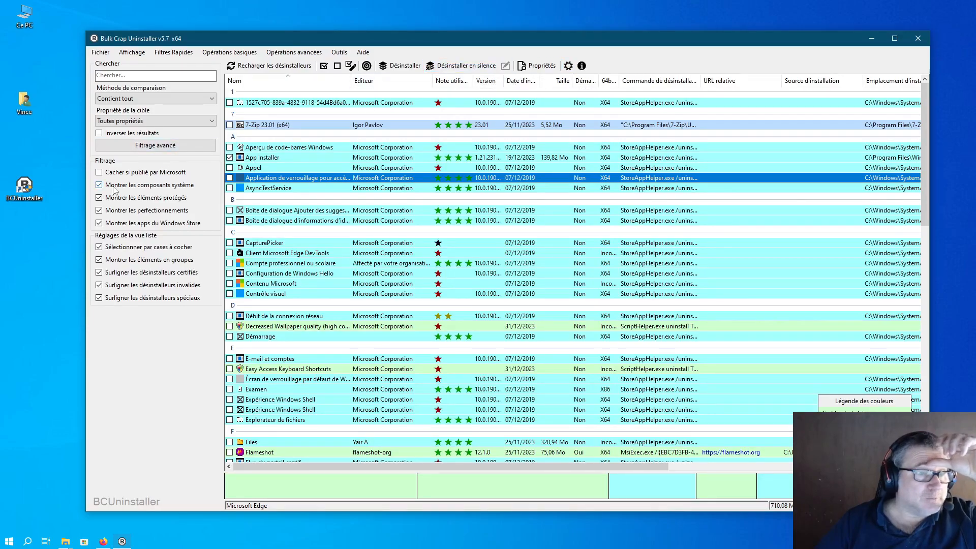
Step: Hide the entries published by Microsoft and tick Microsoft Edge Update in the filtered list
{"action": "left_click", "coordinate": [99, 172]}
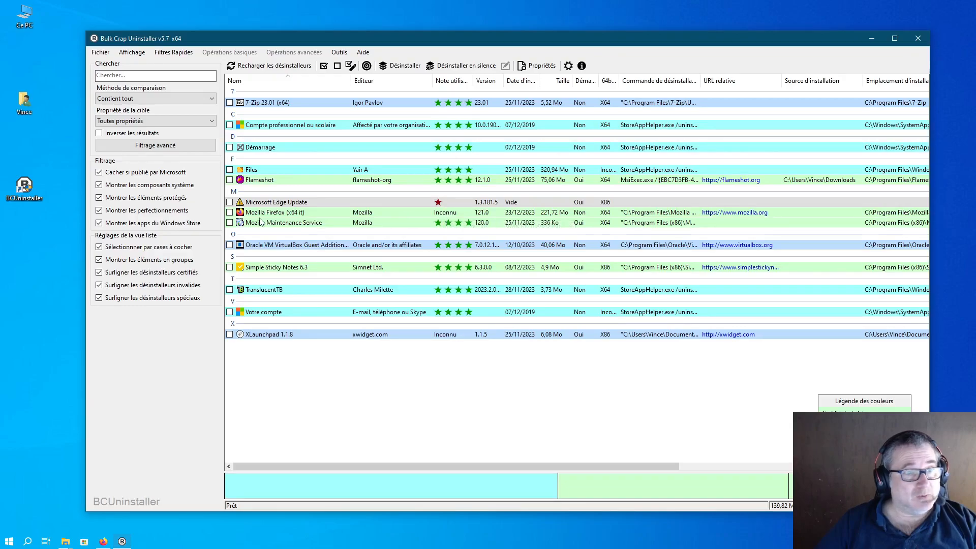
{"action": "mouse_move", "coordinate": [439, 205]}
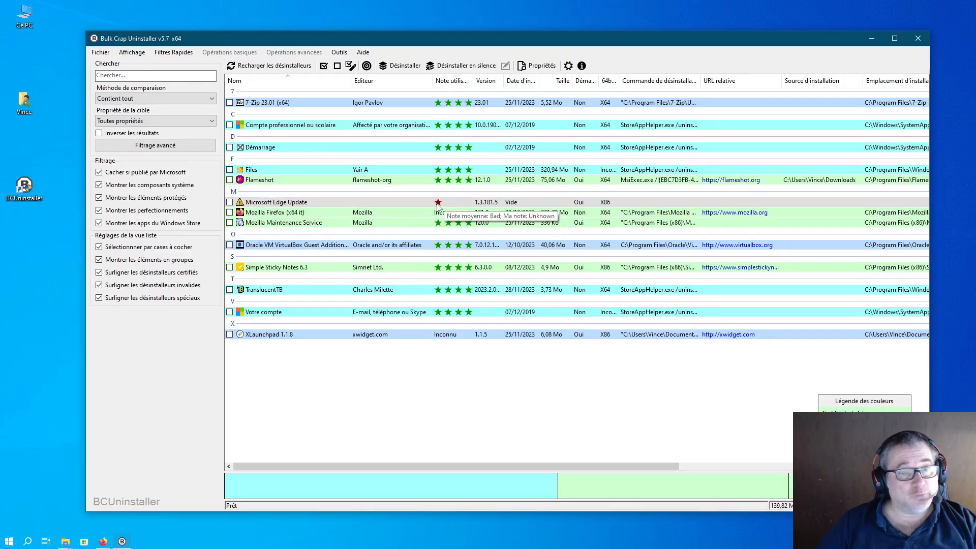
{"action": "left_click", "coordinate": [230, 203]}
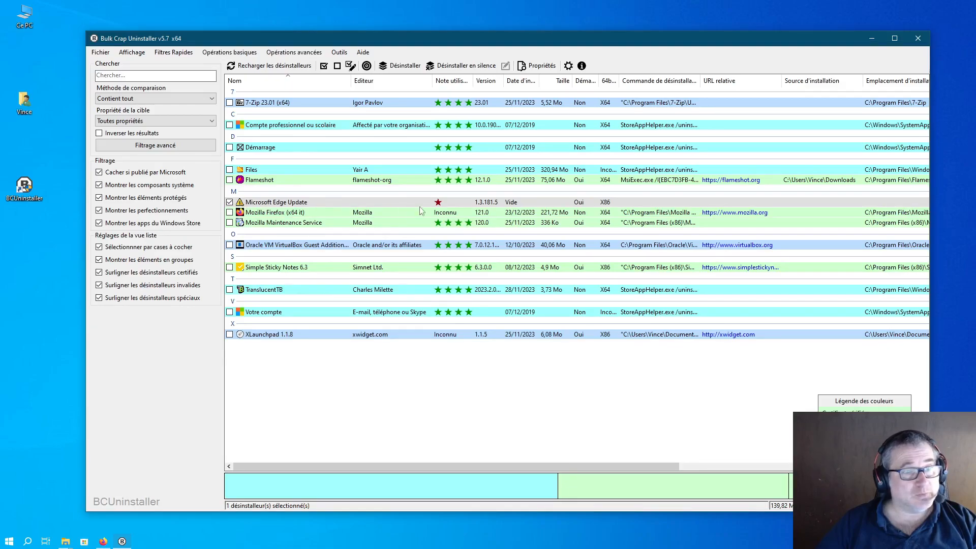
Step: Run the standard uninstallation of Microsoft Edge Update together with the already selected App Installer, accepting every confirmation page
{"action": "right_click", "coordinate": [256, 203]}
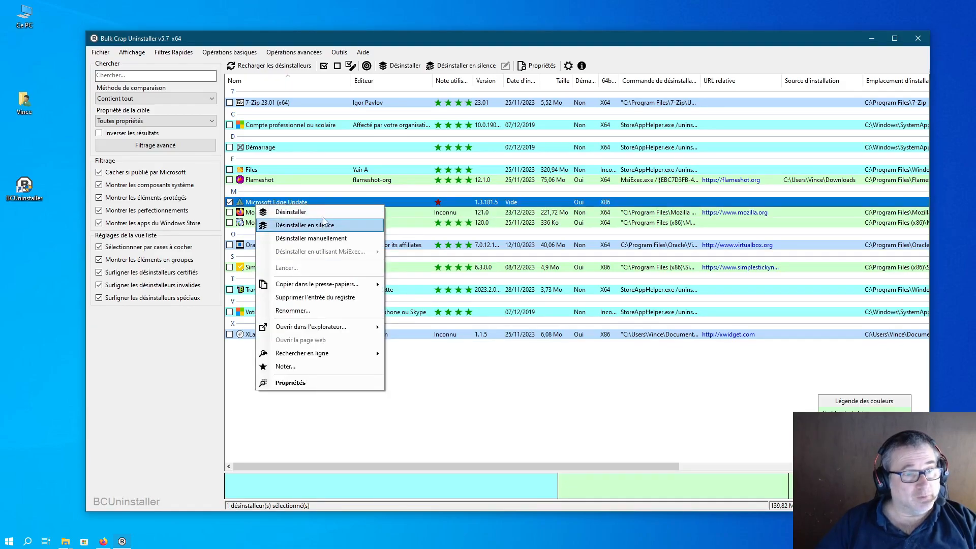
{"action": "left_click", "coordinate": [325, 212]}
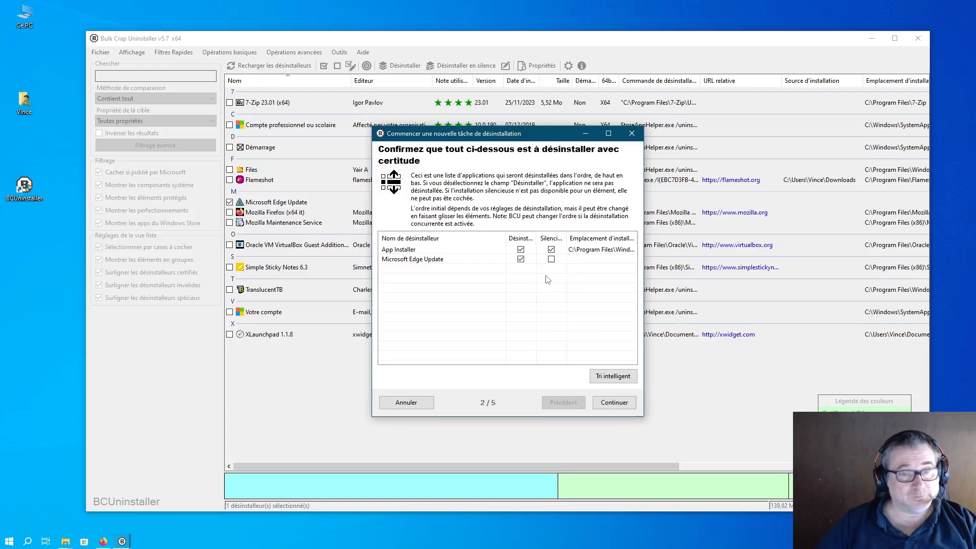
{"action": "left_click", "coordinate": [552, 260]}
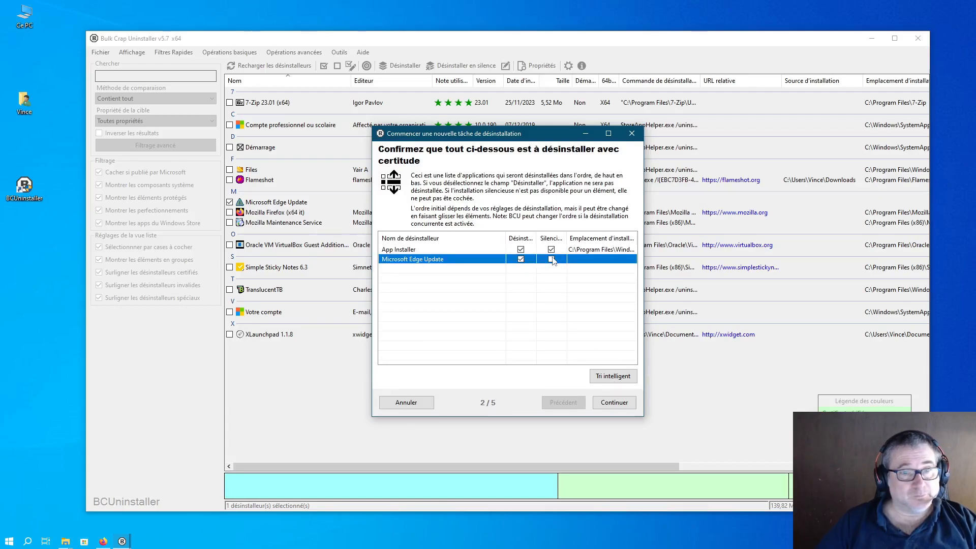
{"action": "left_click", "coordinate": [614, 402]}
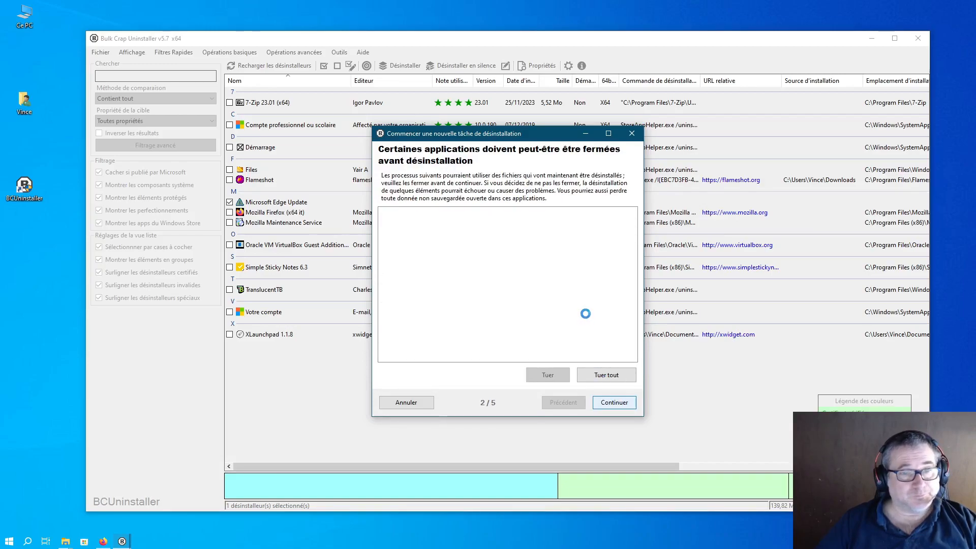
{"action": "left_click", "coordinate": [614, 402]}
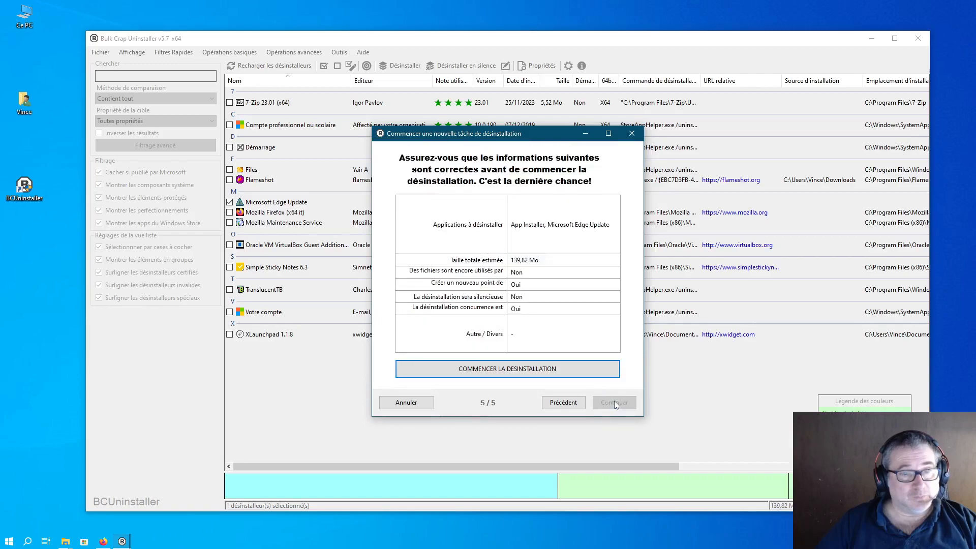
{"action": "left_click", "coordinate": [569, 370]}
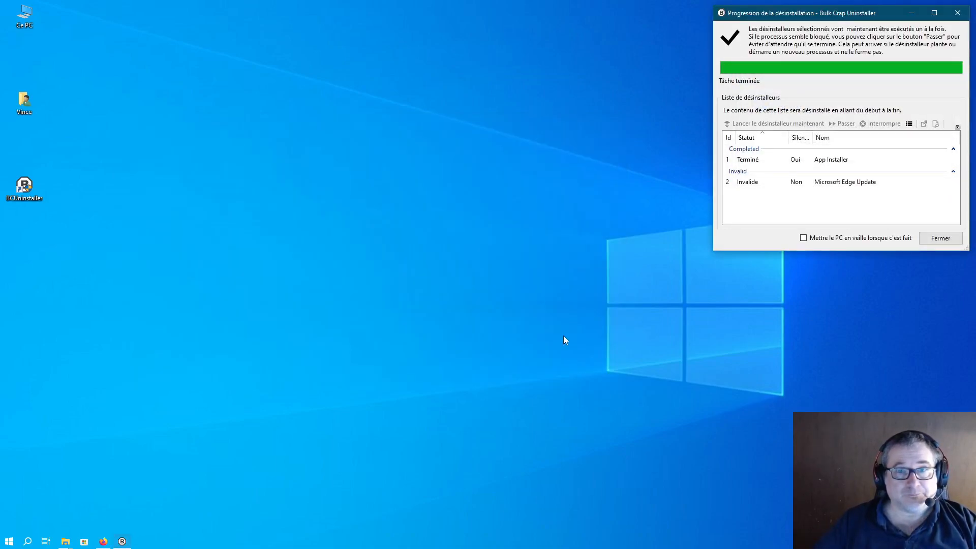
Step: Tick the "Discutable" Microsoft Edge Update registry leftovers too and delete all App Installer and Edge Update leftovers without a registry backup
{"action": "left_click", "coordinate": [954, 235]}
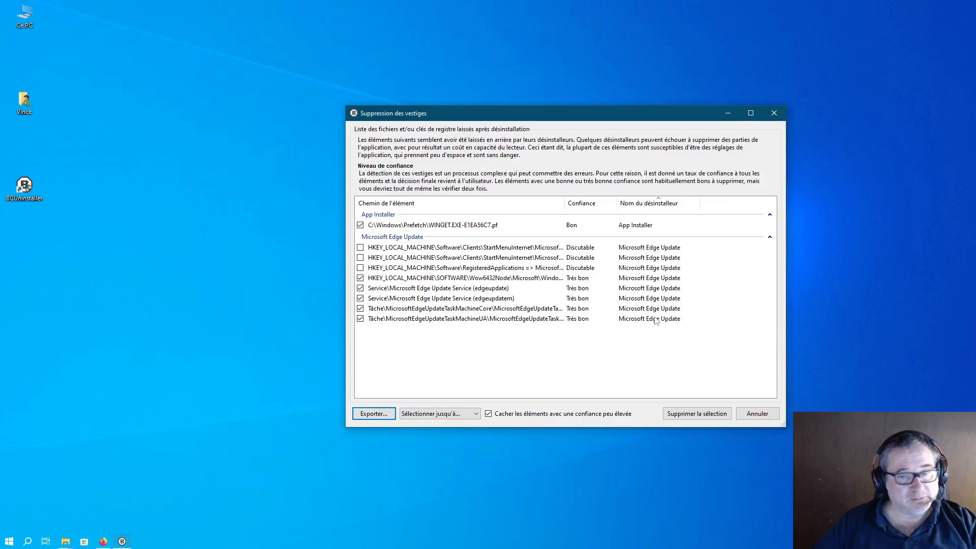
{"action": "left_click", "coordinate": [361, 248]}
{"action": "left_click", "coordinate": [361, 258]}
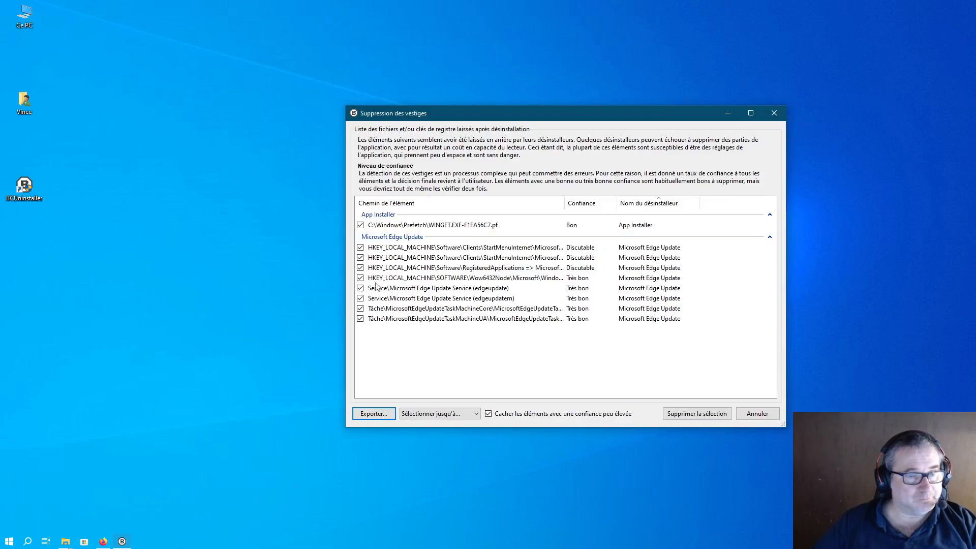
{"action": "left_click", "coordinate": [727, 413]}
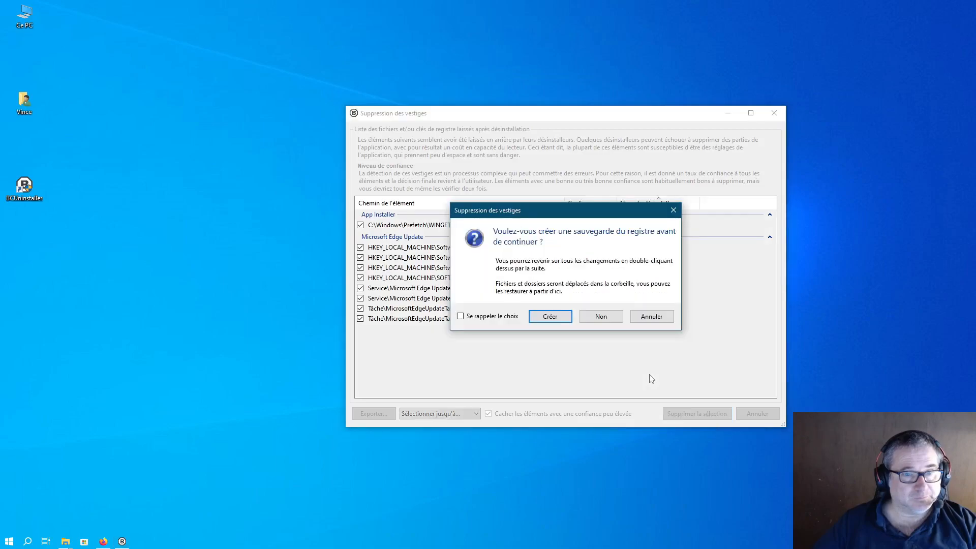
{"action": "left_click", "coordinate": [607, 316]}
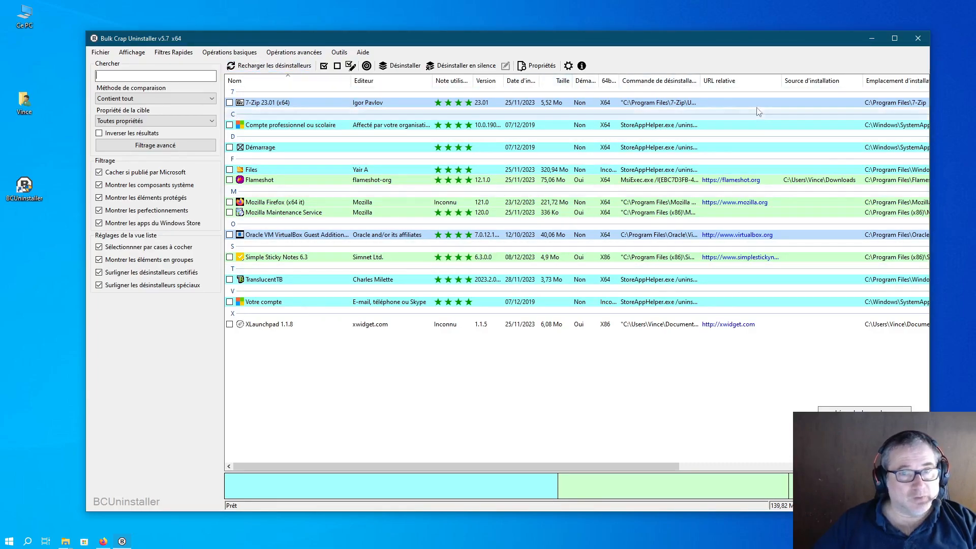
{"action": "left_click", "coordinate": [98, 211]}
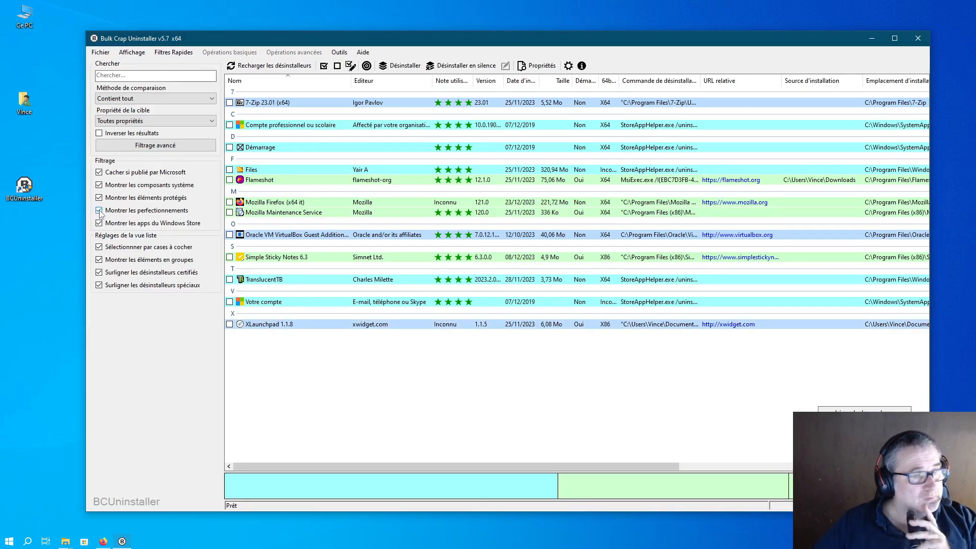
Step: Compare the uninstaller list with and without the entries published by Microsoft, leaving them hidden
{"action": "left_click", "coordinate": [99, 173]}
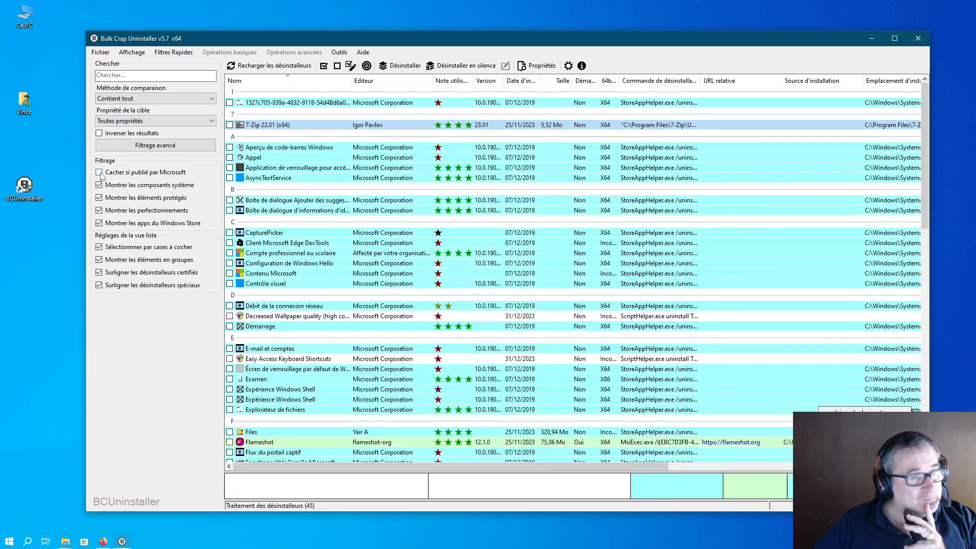
{"action": "left_click", "coordinate": [100, 173]}
{"action": "left_click", "coordinate": [100, 172]}
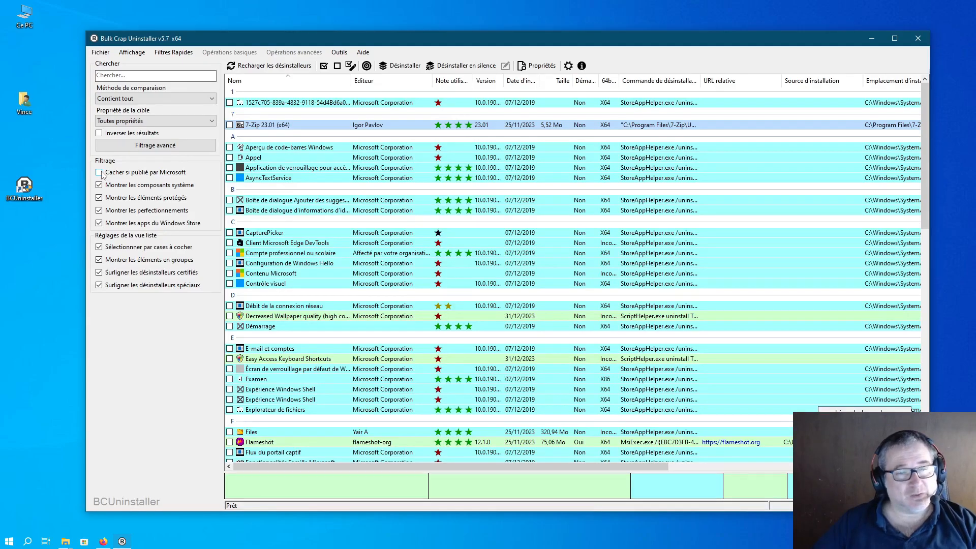
{"action": "left_click", "coordinate": [100, 173]}
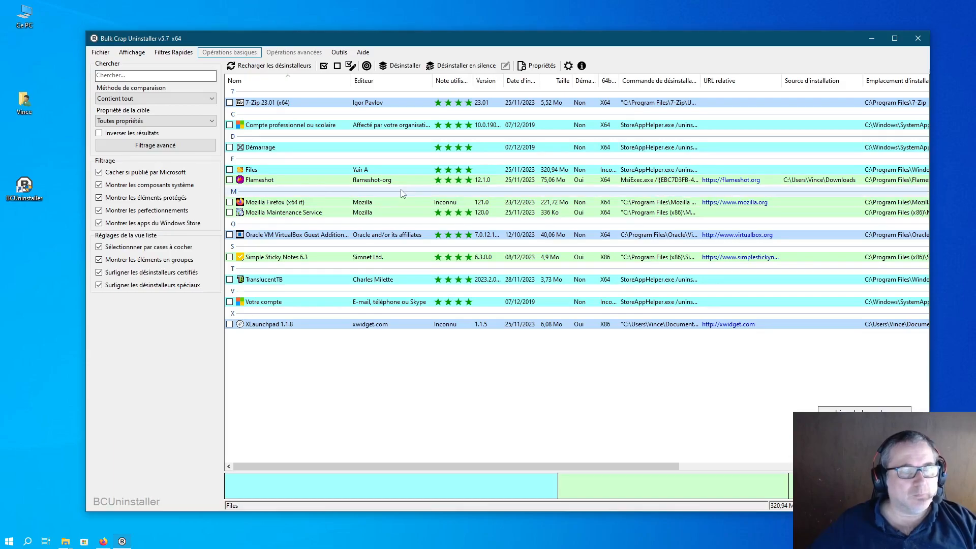
Step: Search Google online for the Démarrage entry, close the results page and return to the uninstaller list
{"action": "right_click", "coordinate": [258, 148]}
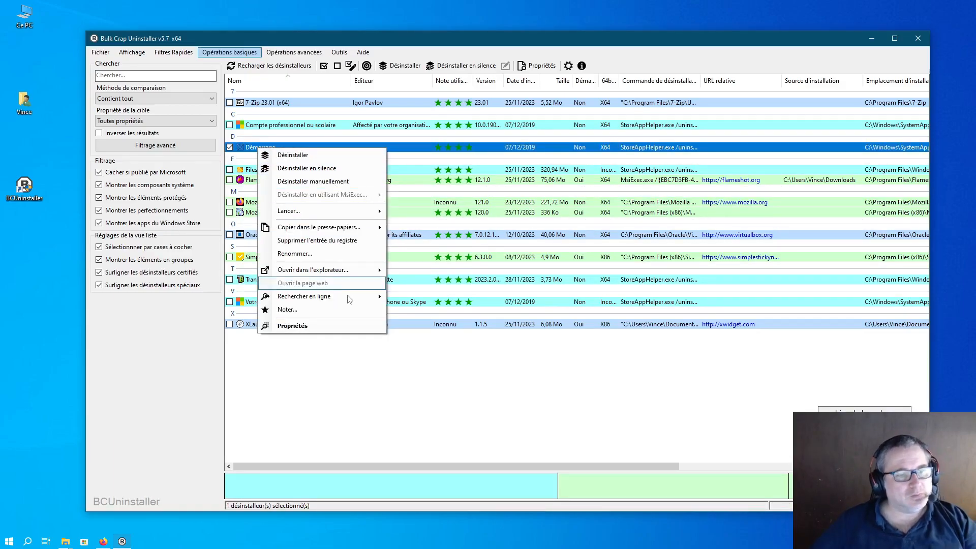
{"action": "mouse_move", "coordinate": [347, 294]}
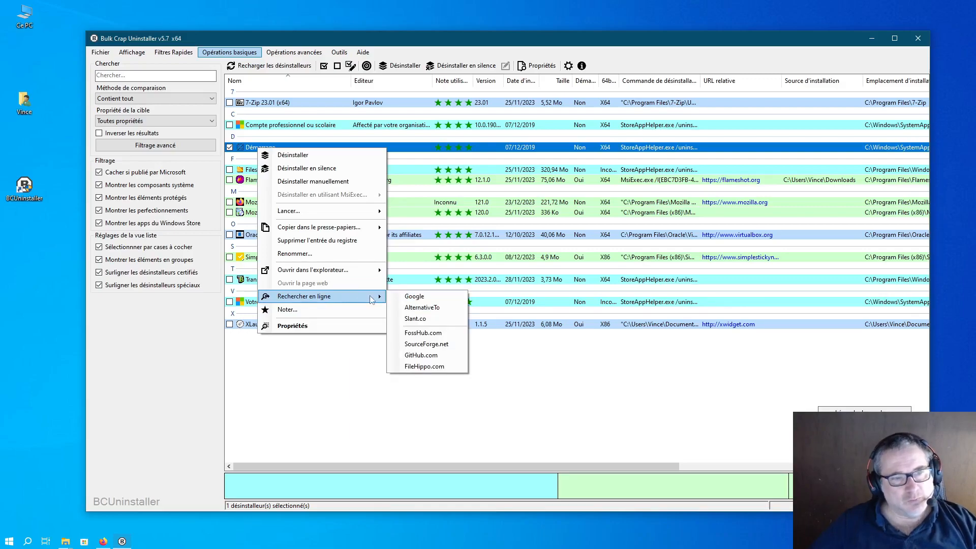
{"action": "left_click", "coordinate": [409, 298]}
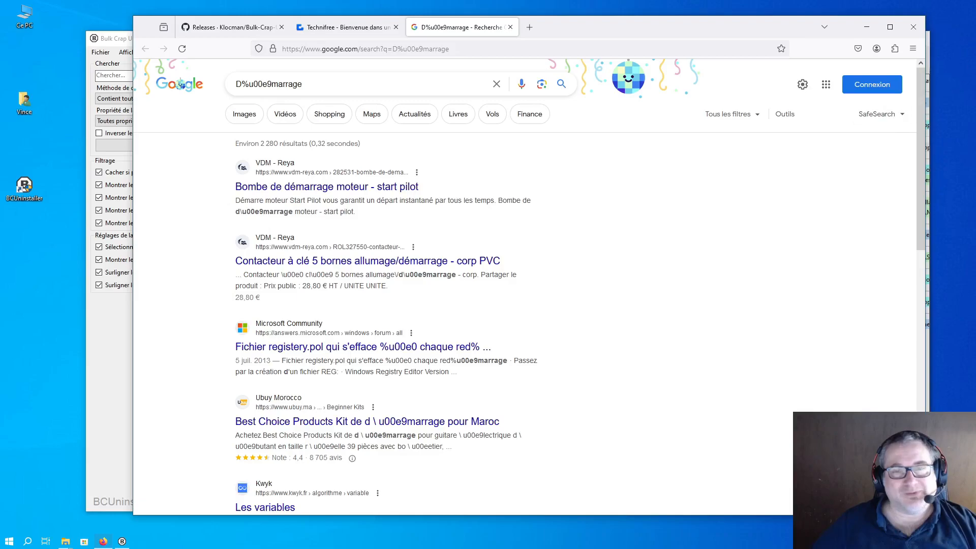
{"action": "left_click", "coordinate": [510, 27]}
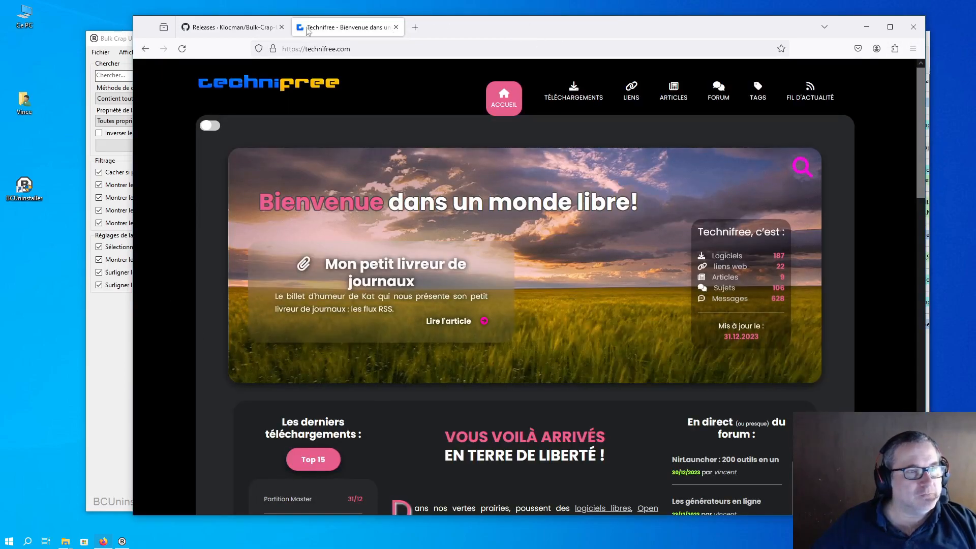
{"action": "left_click", "coordinate": [867, 27]}
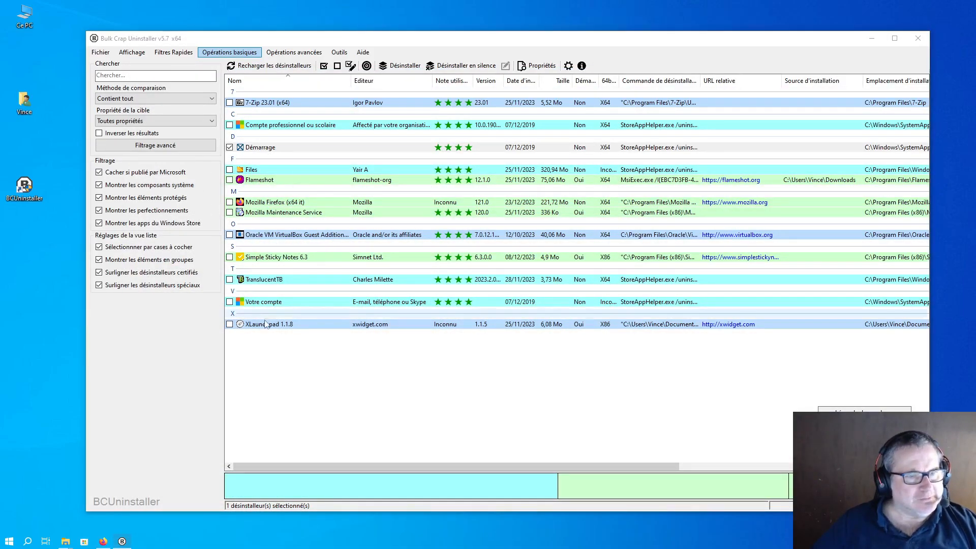
Step: View the online search sites offered for the Votre compte entry without opening any of them
{"action": "right_click", "coordinate": [273, 304]}
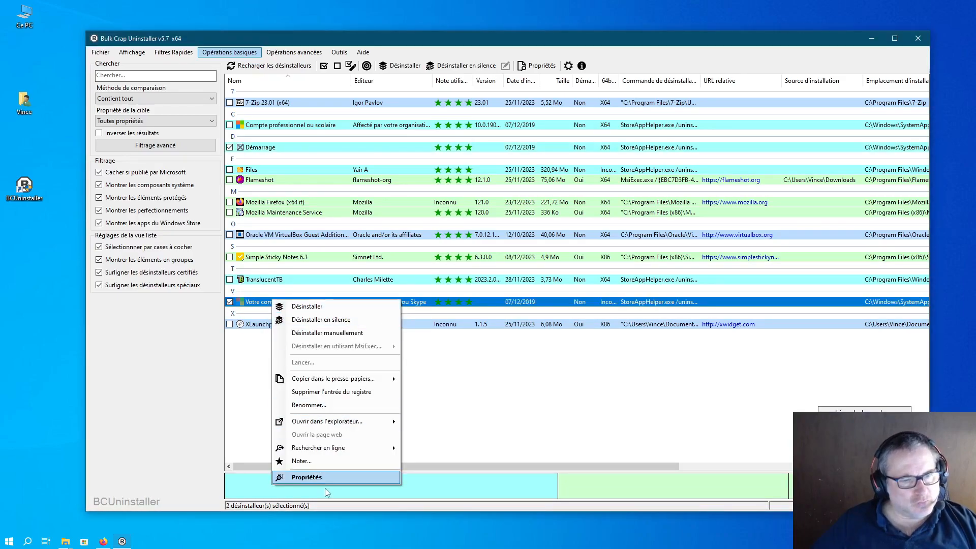
{"action": "mouse_move", "coordinate": [341, 448]}
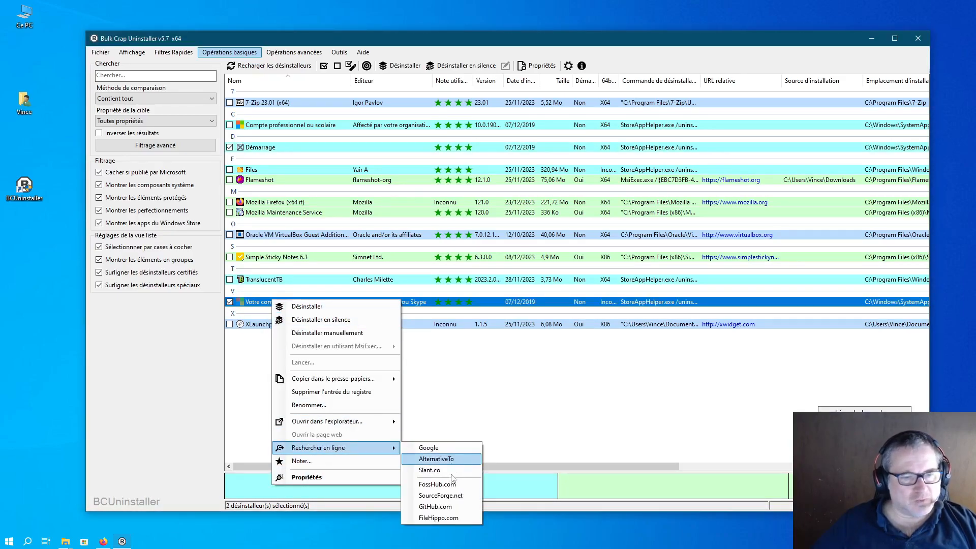
{"action": "left_click", "coordinate": [495, 339]}
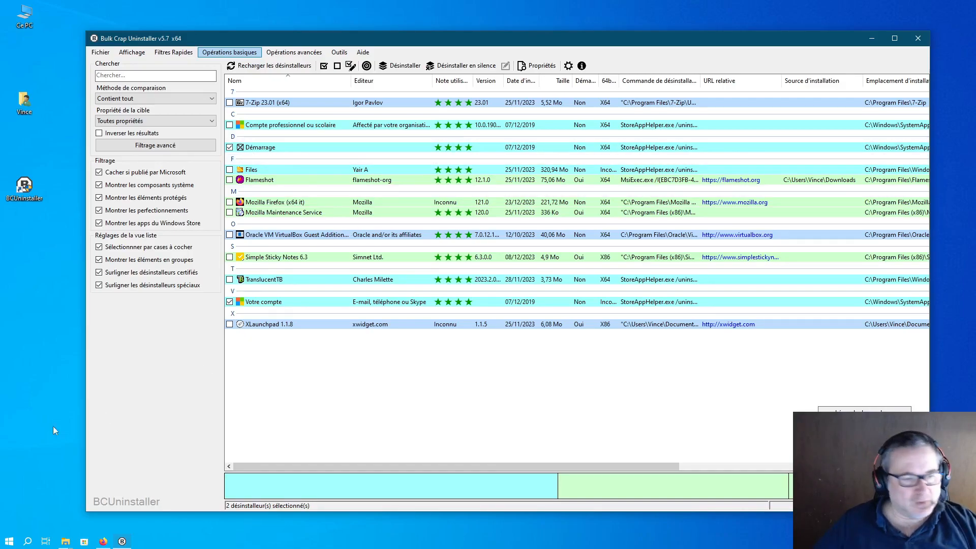
Step: Switch to Firefox, enter "bcuninstaller" in the Technifree site search and clear it again without running the search
{"action": "left_click", "coordinate": [102, 543]}
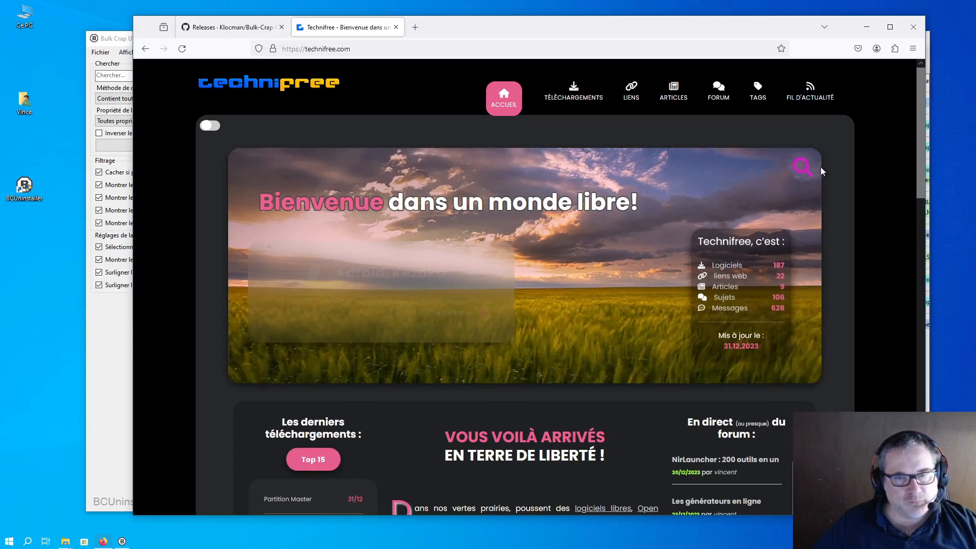
{"action": "left_click", "coordinate": [789, 167]}
{"action": "left_click", "coordinate": [801, 169]}
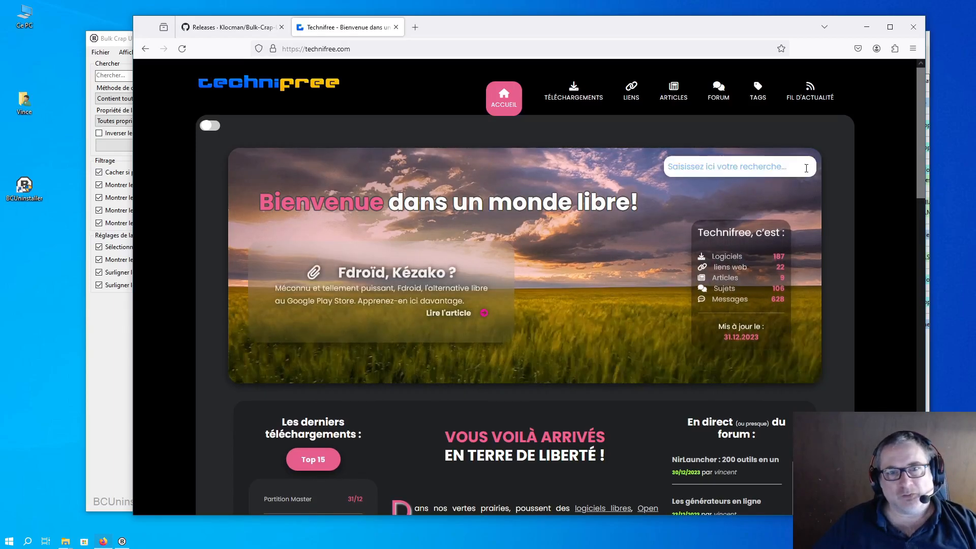
{"action": "type", "text": "bcu"}
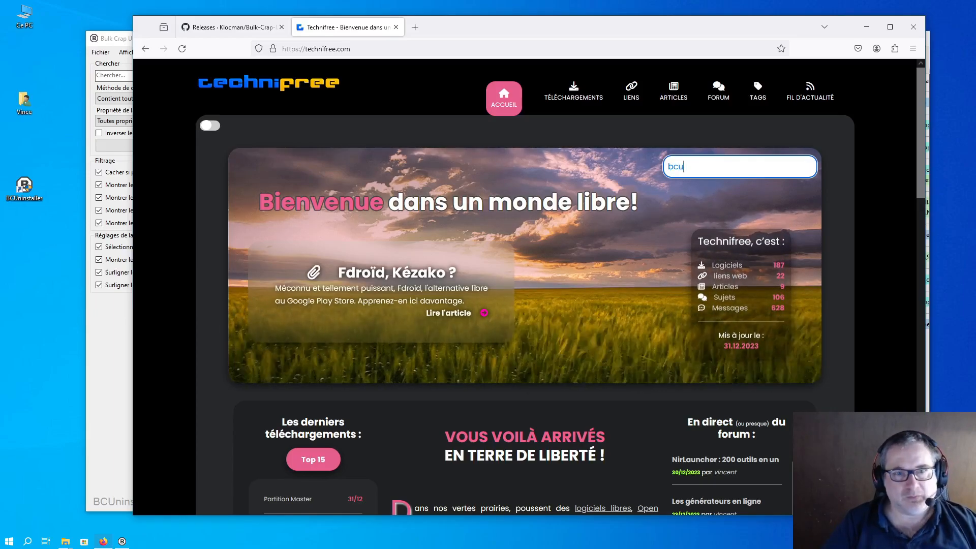
{"action": "type", "text": "ninstaller"}
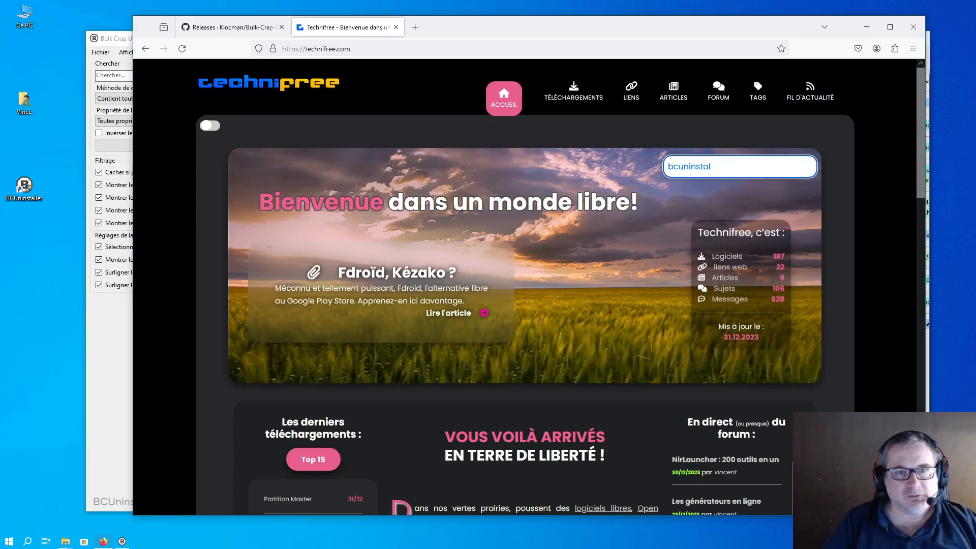
{"action": "key", "text": "BackSpace"}
{"action": "key", "text": "BackSpace"}
{"action": "key", "text": "BackSpace"}
{"action": "key", "text": "BackSpace"}
{"action": "key", "text": "BackSpace"}
{"action": "key", "text": "BackSpace"}
{"action": "key", "text": "BackSpace"}
{"action": "key", "text": "BackSpace"}
{"action": "key", "text": "BackSpace"}
{"action": "key", "text": "BackSpace"}
{"action": "key", "text": "BackSpace"}
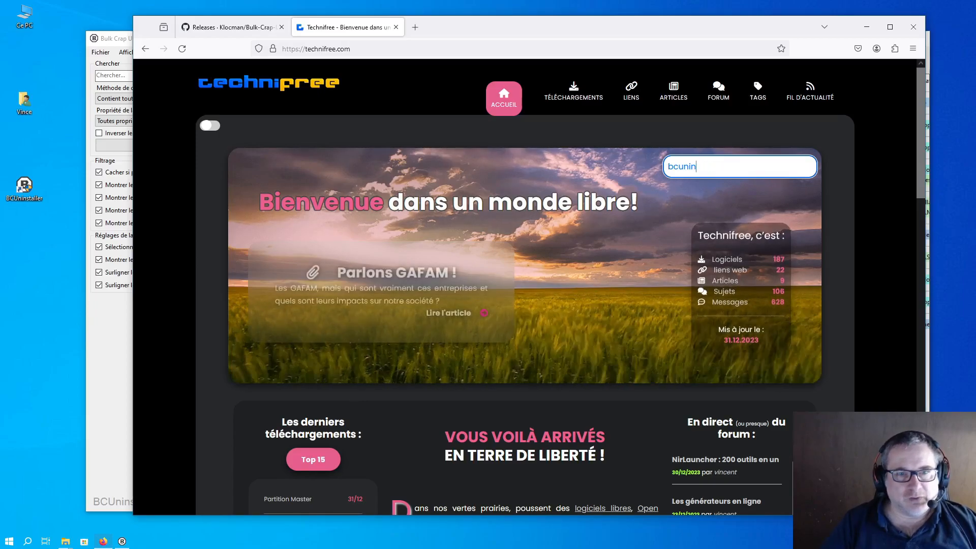
{"action": "key", "text": "BackSpace"}
{"action": "key", "text": "BackSpace"}
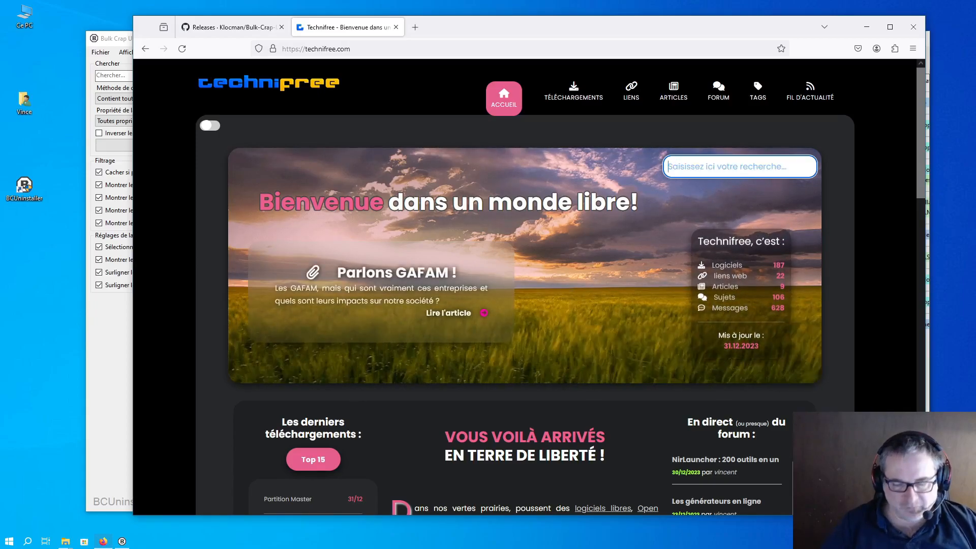
{"action": "left_click", "coordinate": [911, 286]}
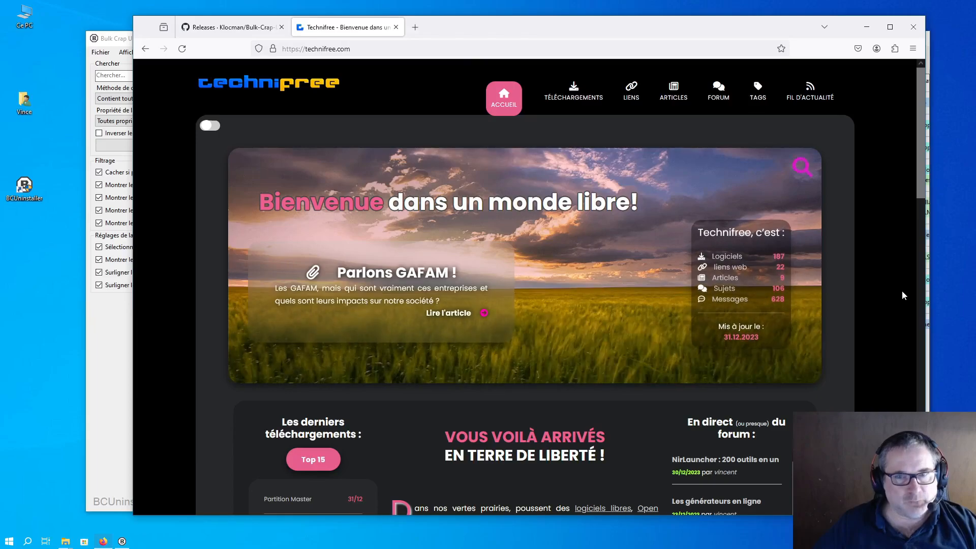
{"action": "scroll", "coordinate": [823, 386], "scroll_direction": "down", "scroll_amount": 2}
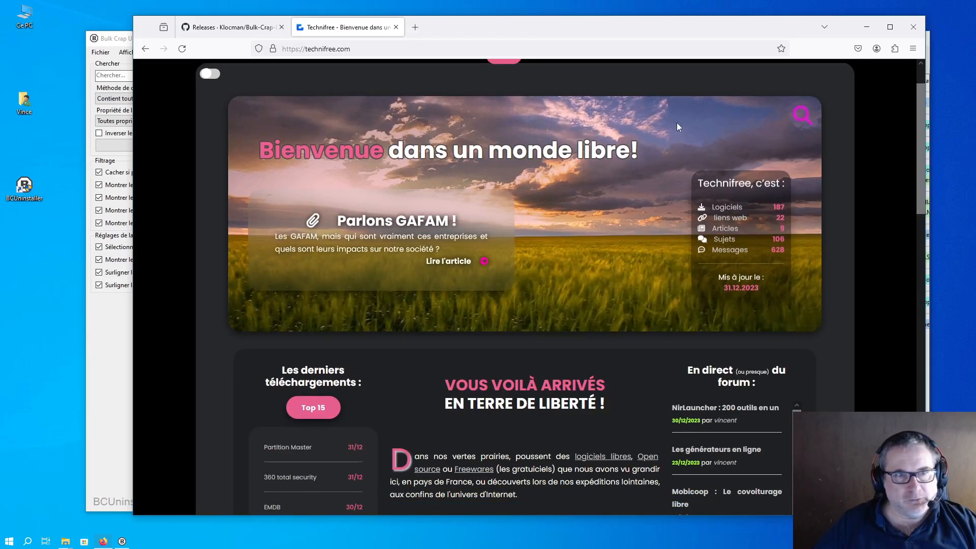
{"action": "scroll", "coordinate": [826, 274], "scroll_direction": "up", "scroll_amount": 2}
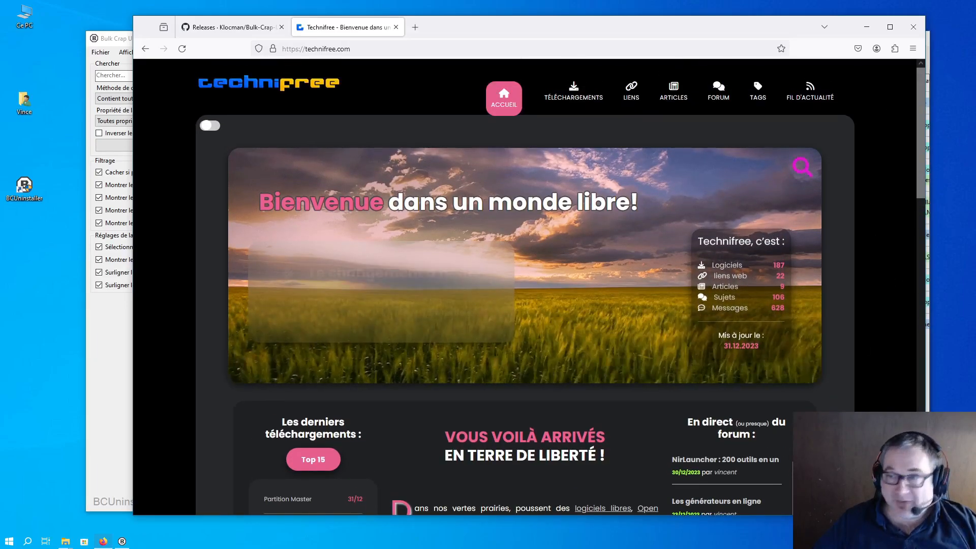